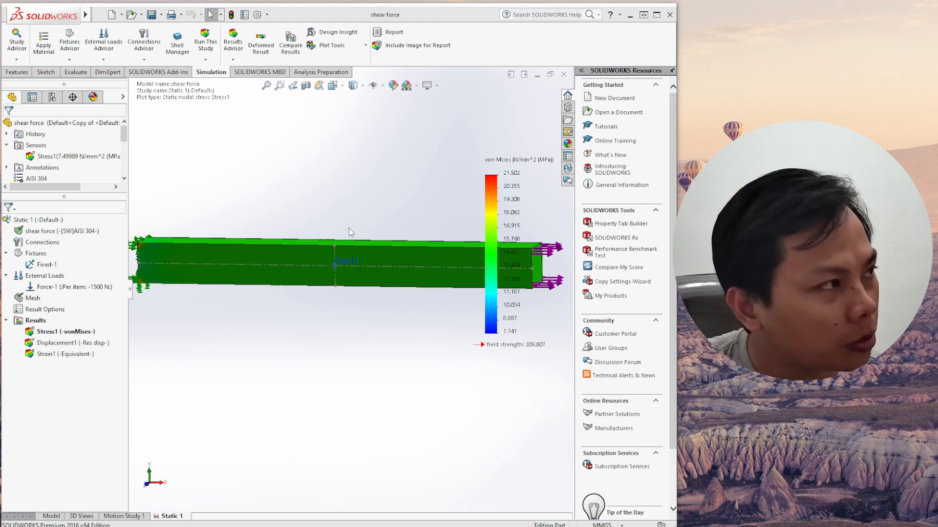
# Close the shear force part and create a new part document.
pyautogui.click(564, 74)
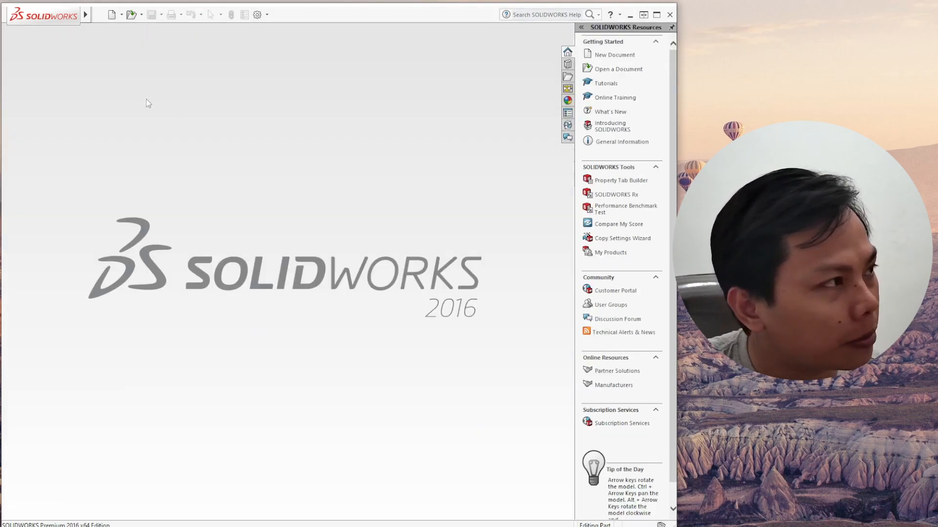
pyautogui.click(111, 16)
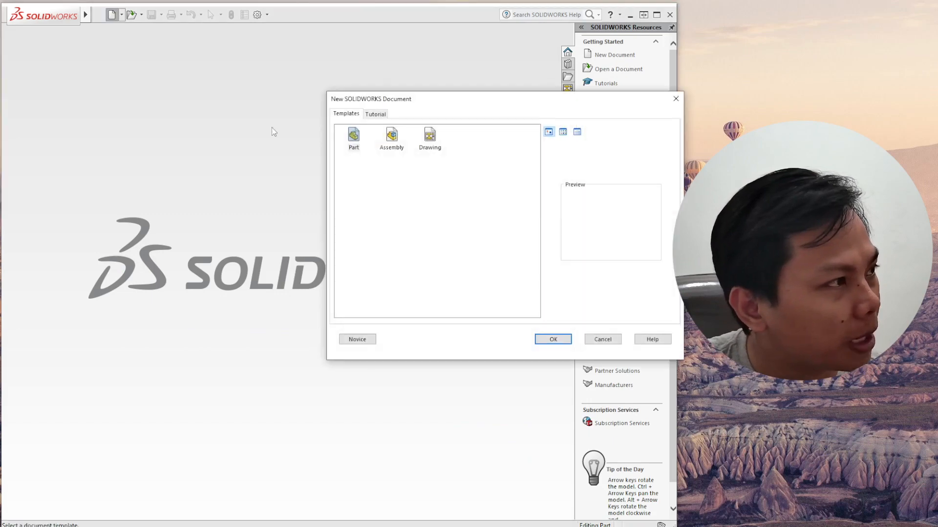
pyautogui.doubleClick(349, 140)
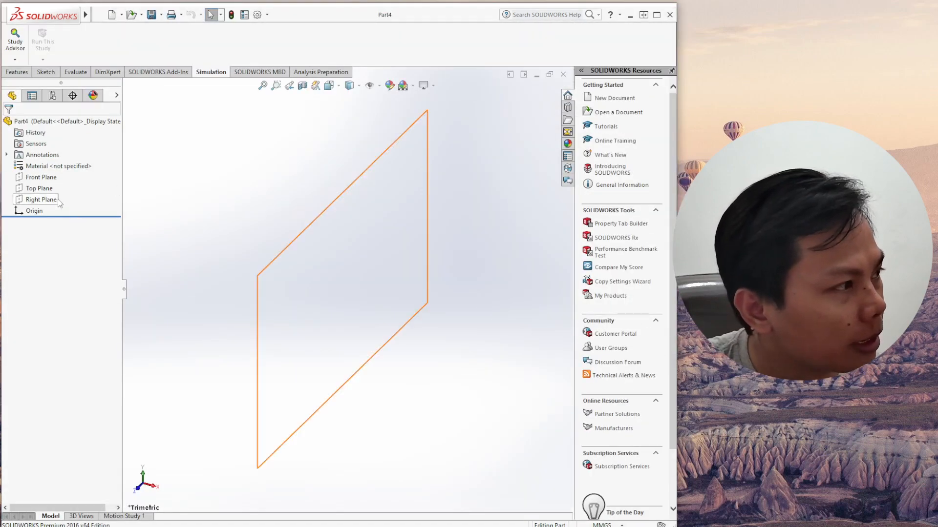
# Check the bar's dimensions and force on the PowerPoint slide and return to SOLIDWORKS.
pyautogui.hotkey('alt', 'Tab')
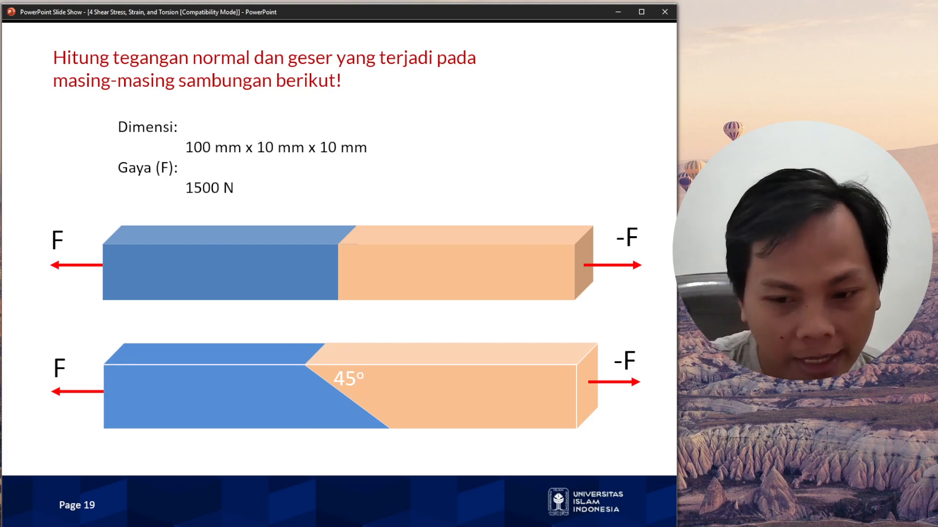
pyautogui.hotkey('alt', 'Tab')
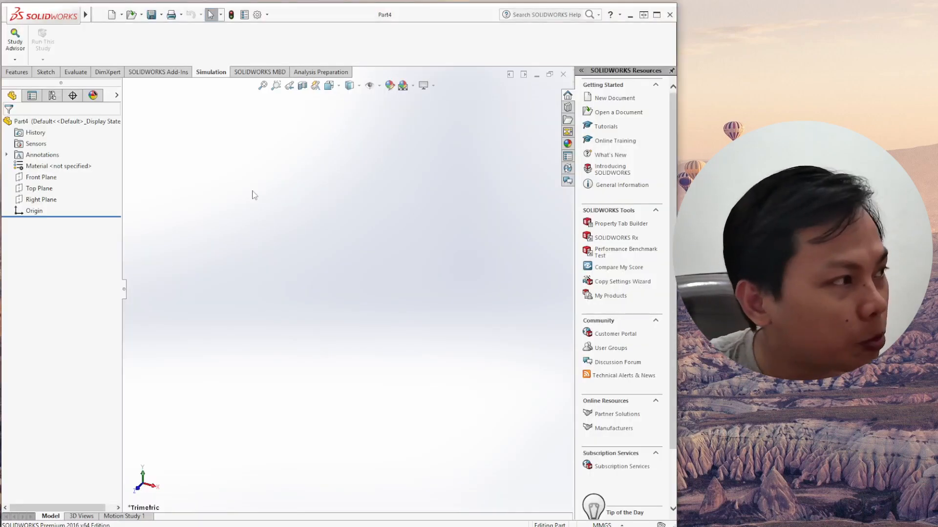
# Sketch a corner rectangle about 35 mm high on the Right Plane, starting at the origin.
pyautogui.click(41, 200)
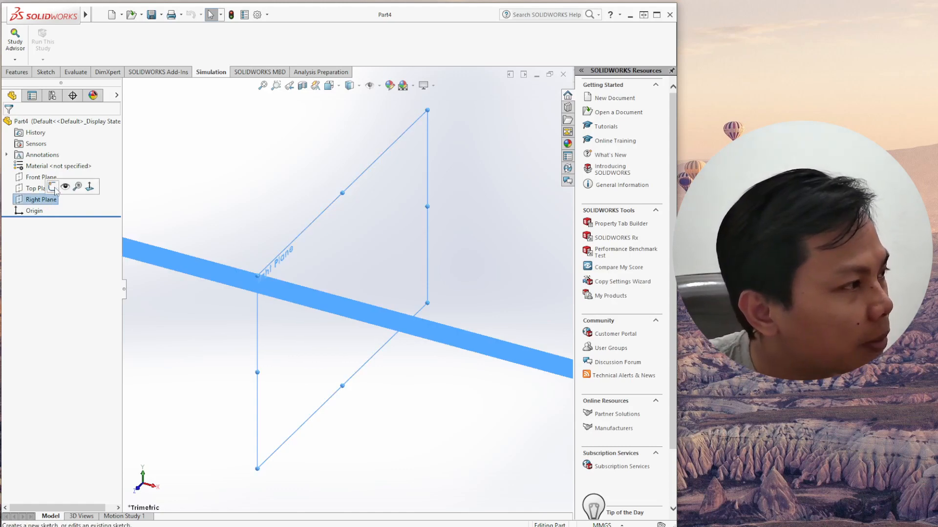
pyautogui.click(53, 187)
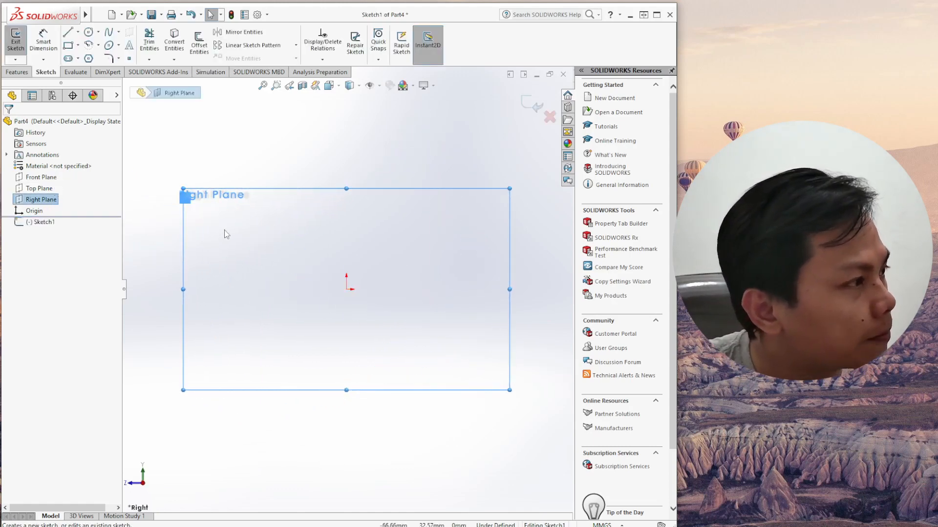
pyautogui.click(226, 234)
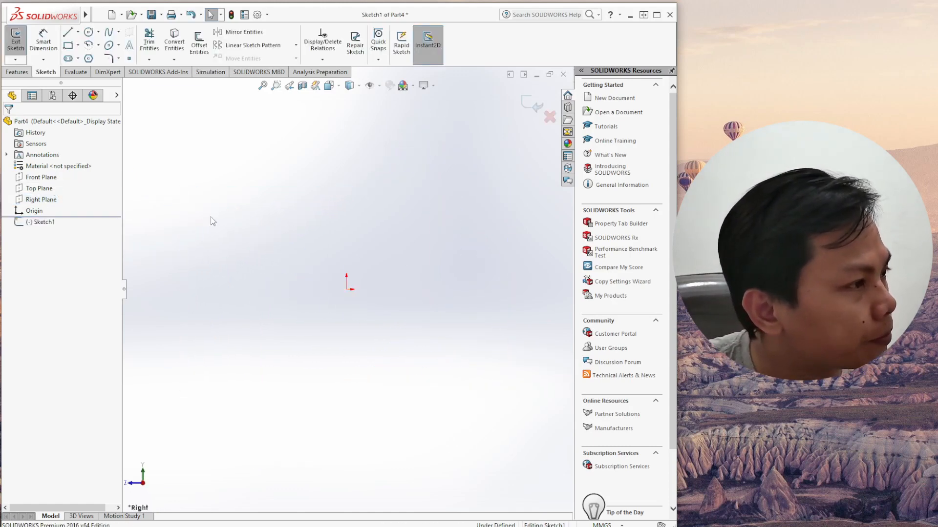
pyautogui.click(68, 47)
pyautogui.click(347, 289)
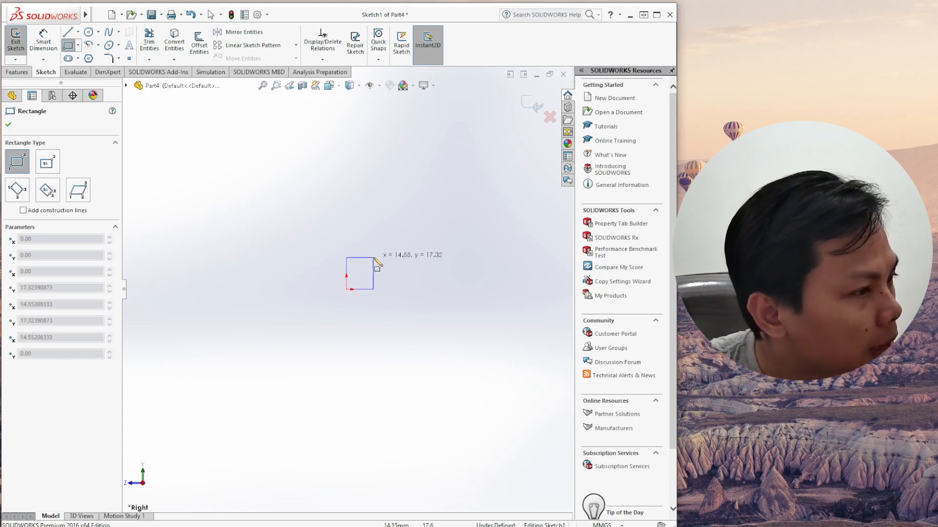
pyautogui.click(416, 225)
# Dimension the rectangle's height and width to 10 mm each.
pyautogui.click(43, 41)
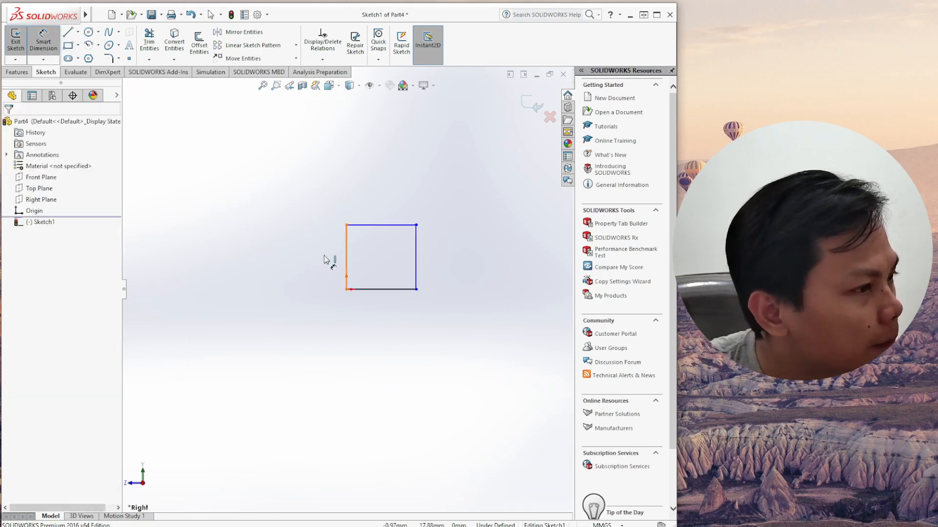
pyautogui.click(346, 259)
pyautogui.click(299, 259)
pyautogui.write('10')
pyautogui.press('Return')
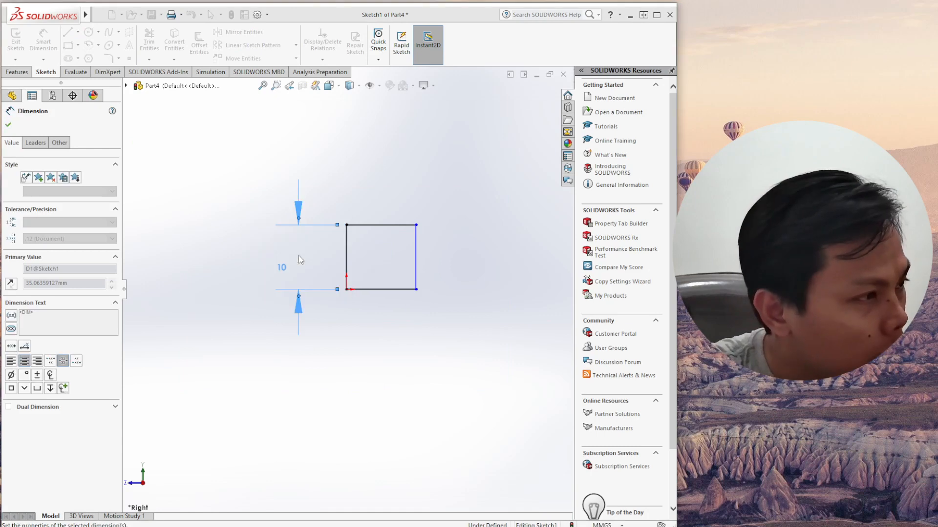
pyautogui.click(387, 225)
pyautogui.click(386, 206)
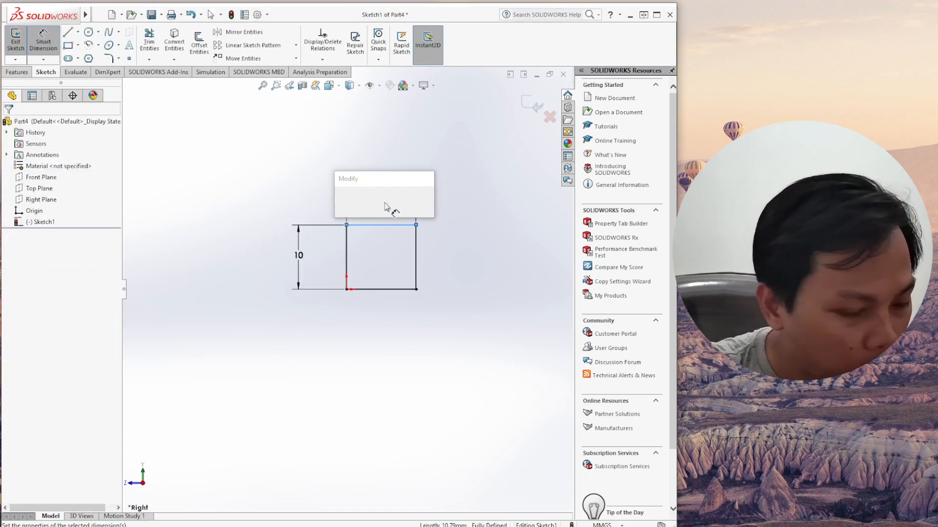
pyautogui.write('10')
pyautogui.press('Return')
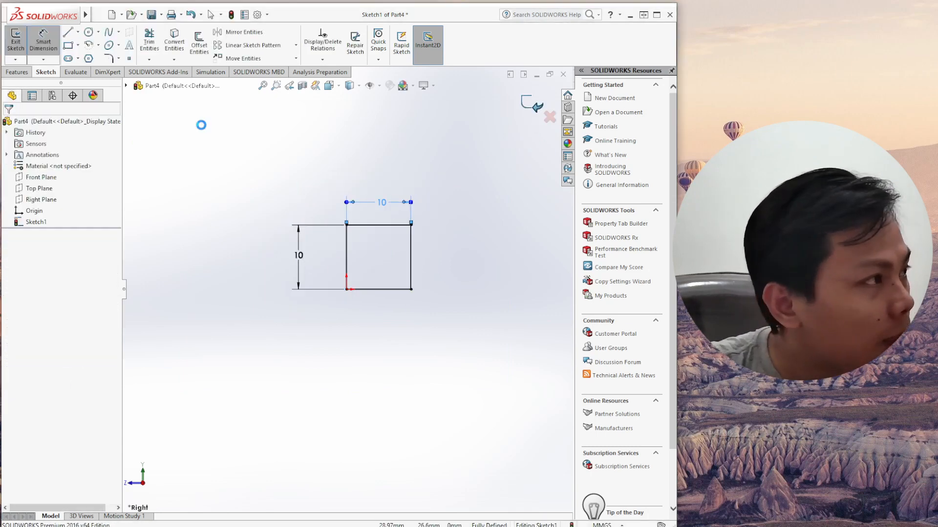
# Extrude the square sketch as a blind boss 100 mm deep.
pyautogui.click(27, 74)
pyautogui.click(25, 40)
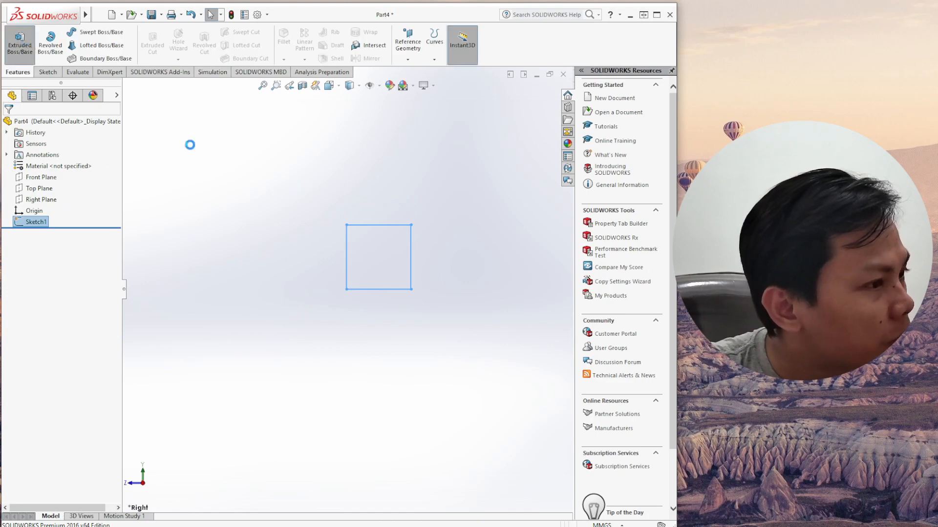
pyautogui.click(25, 221)
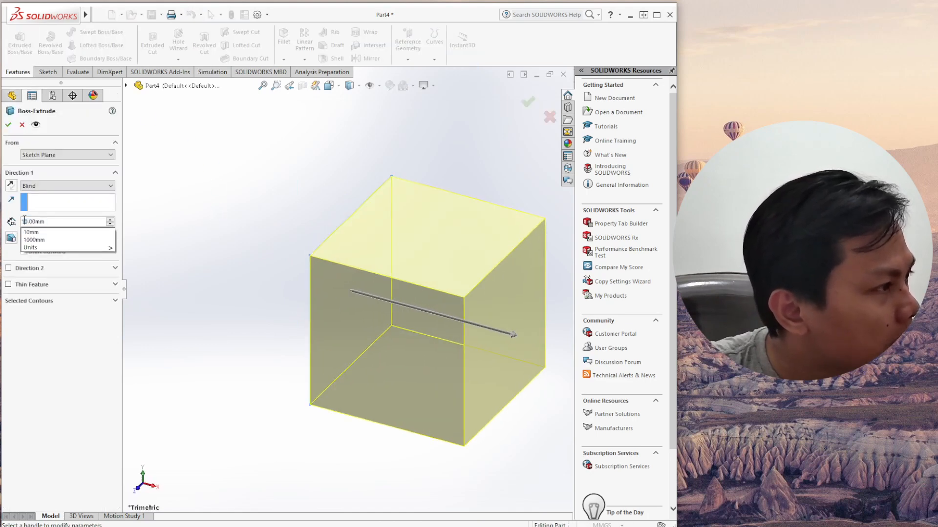
pyautogui.write('0')
pyautogui.press('Return')
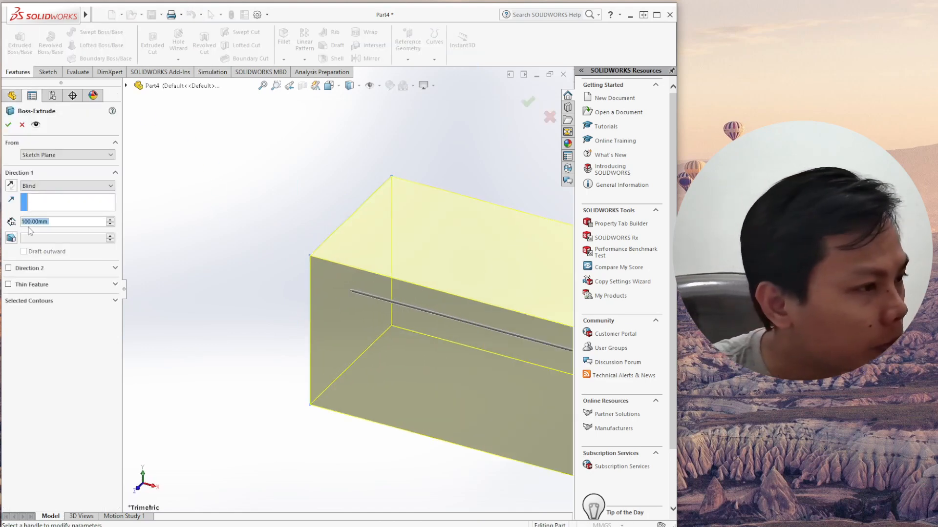
pyautogui.click(9, 124)
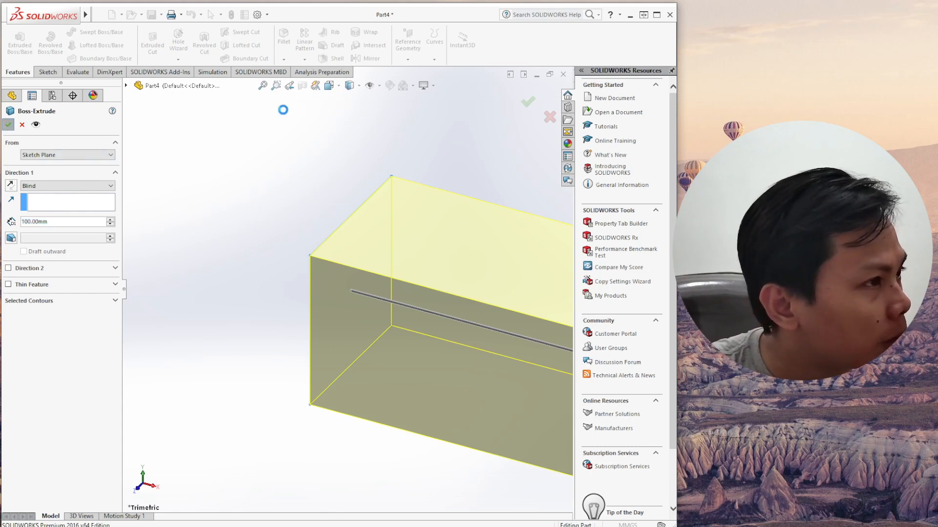
# Create a new static simulation study for the bar with the default name.
pyautogui.click(329, 85)
pyautogui.click(344, 127)
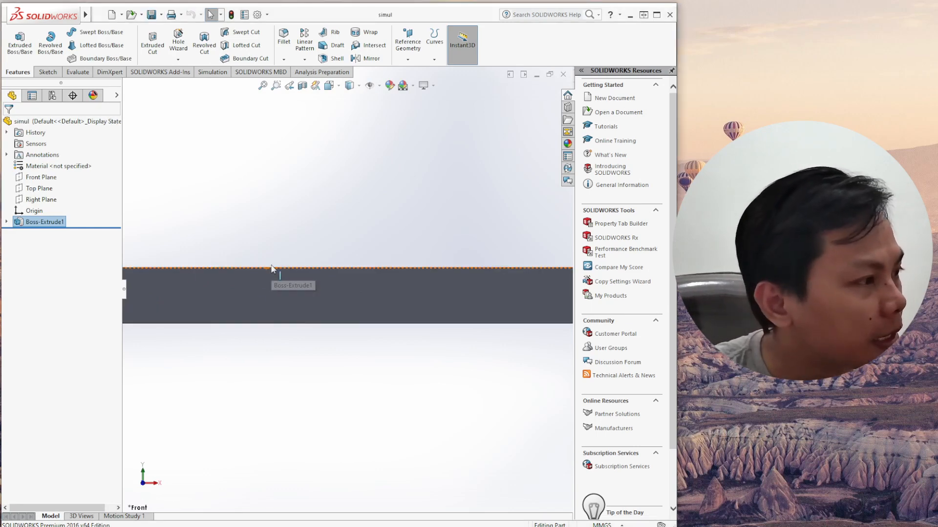
pyautogui.press('f')
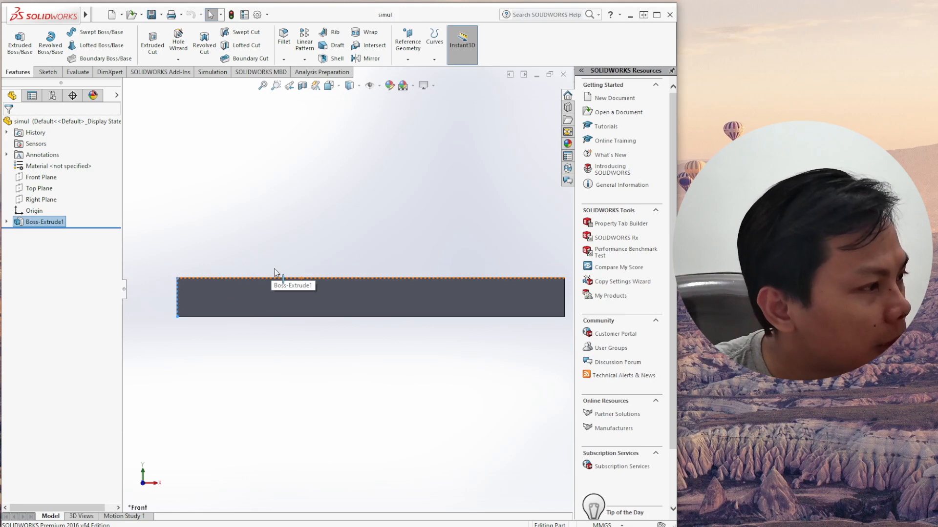
pyautogui.click(213, 74)
pyautogui.click(14, 59)
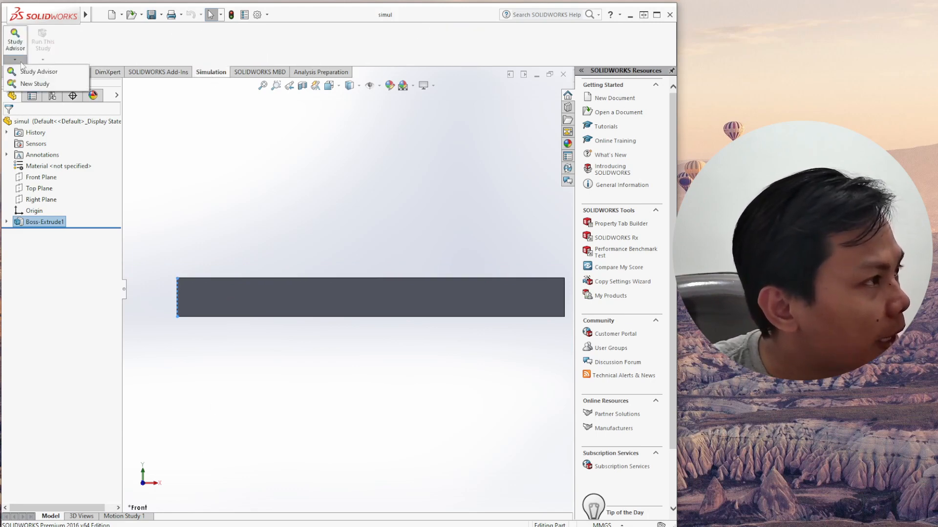
pyautogui.click(29, 84)
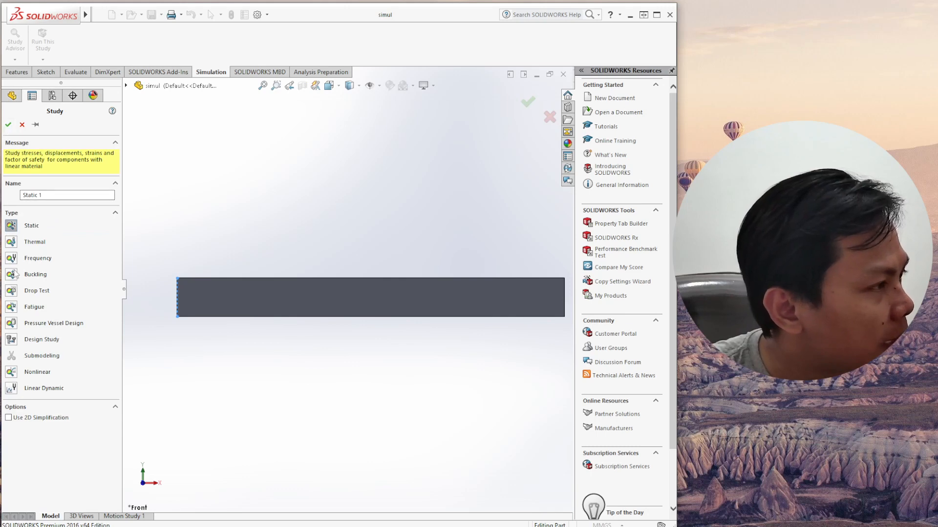
pyautogui.click(7, 125)
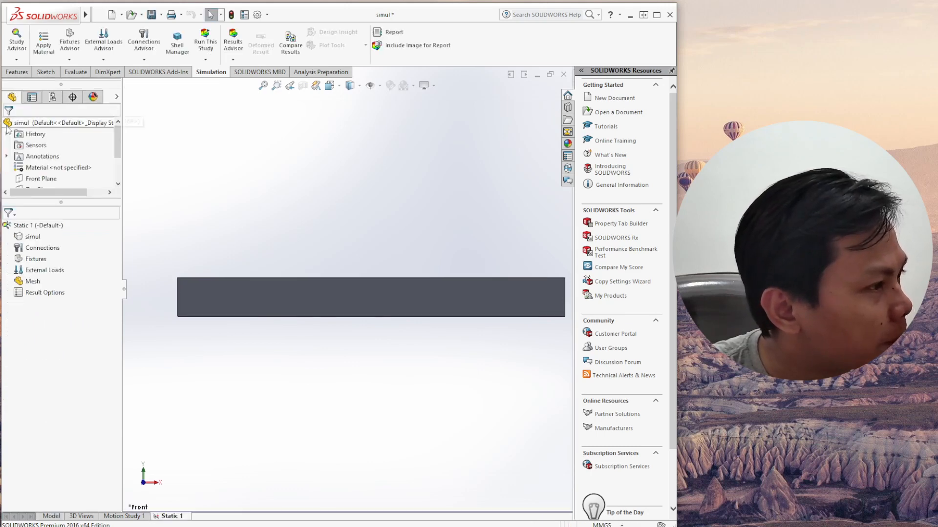
# Apply the AISI 304 steel material to the bar in the static study.
pyautogui.rightClick(35, 239)
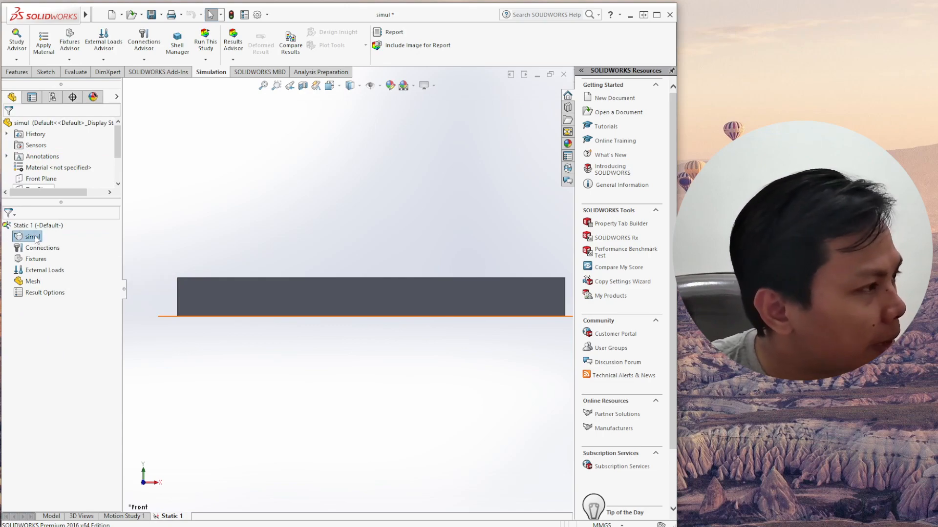
pyautogui.click(55, 247)
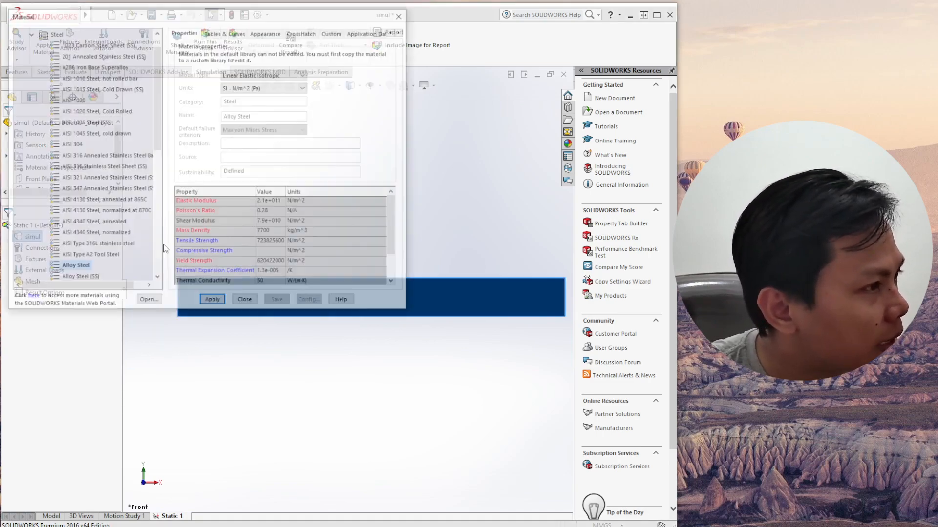
pyautogui.click(71, 144)
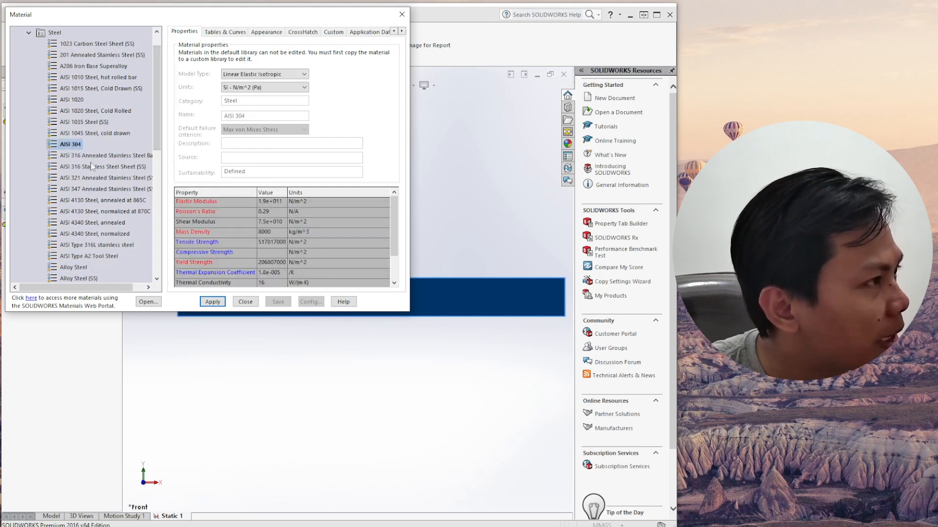
pyautogui.click(214, 302)
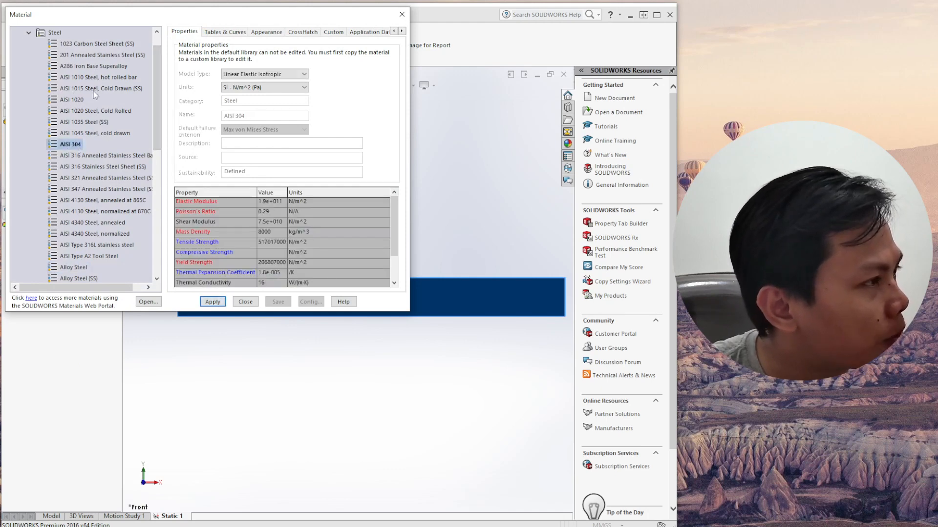
pyautogui.click(245, 303)
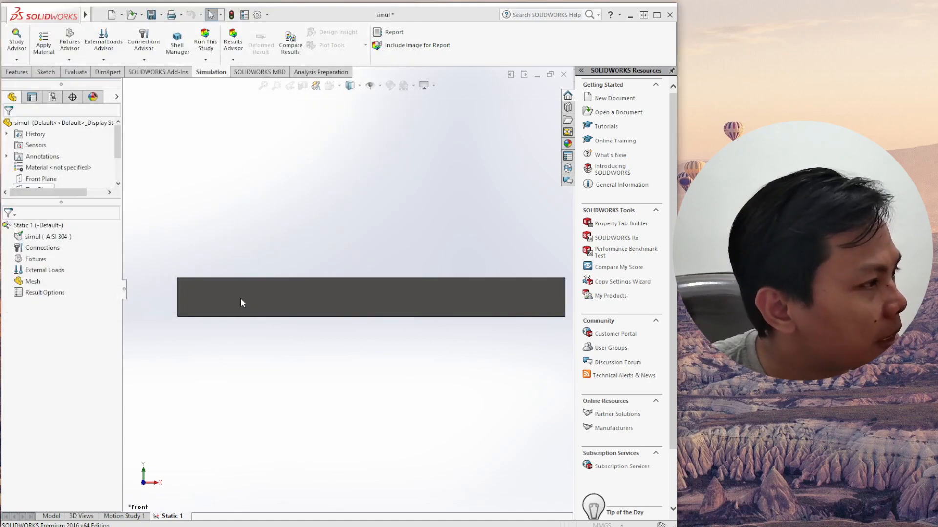
# Add a Fixed Geometry fixture to the bar's end face at the sketch plane.
pyautogui.rightClick(37, 259)
pyautogui.click(69, 286)
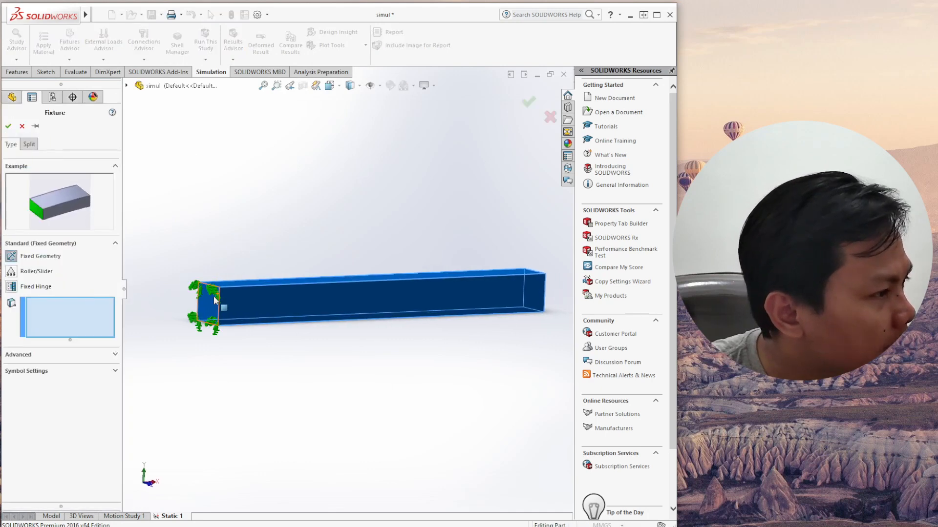
pyautogui.click(213, 296)
pyautogui.click(8, 127)
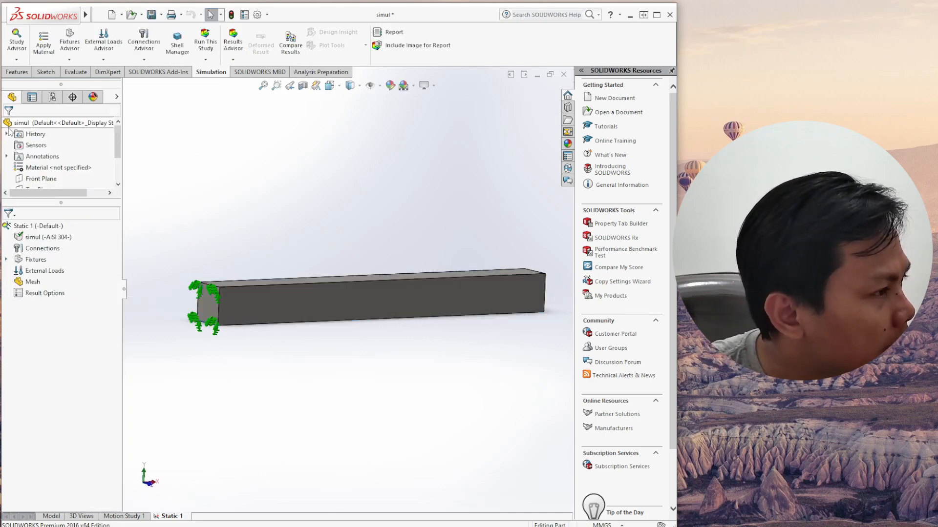
# Apply a 1500 N force normal to the bar's free end face, with its direction reversed so it pulls away from the fixed end.
pyautogui.scroll(5, 177, 283)
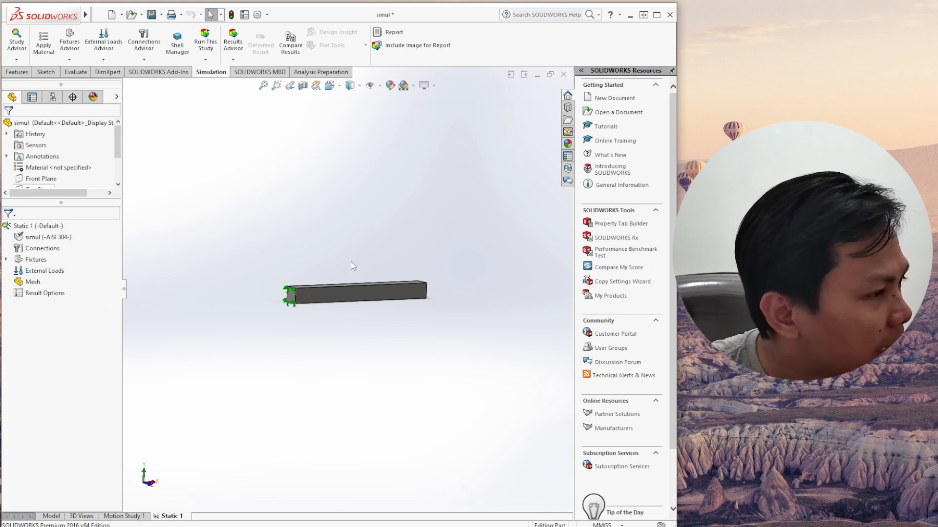
pyautogui.moveTo(461, 288); pyautogui.dragTo(293, 293, button='middle')
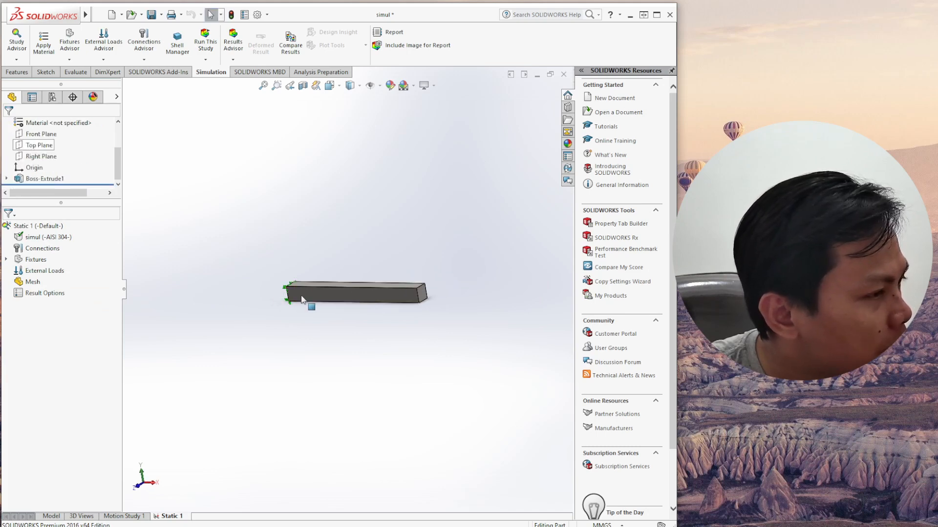
pyautogui.scroll(-2, 423, 286)
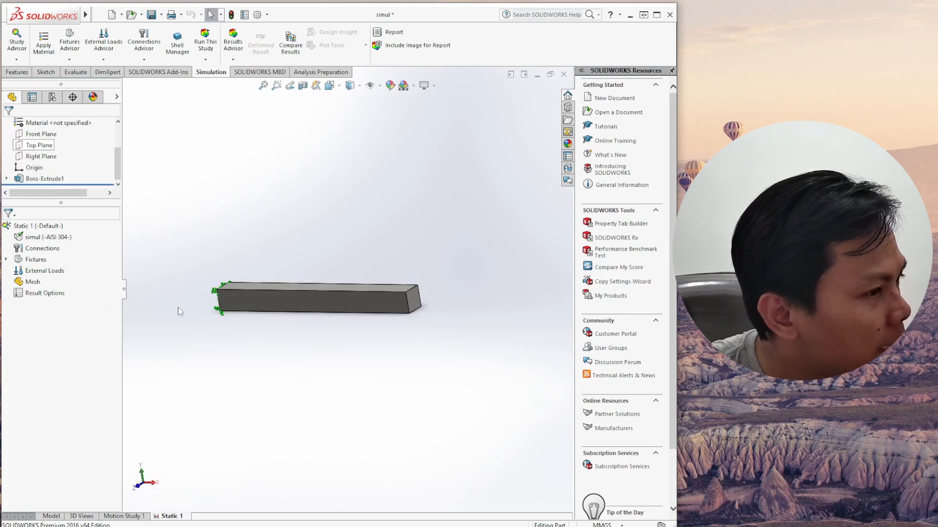
pyautogui.rightClick(36, 274)
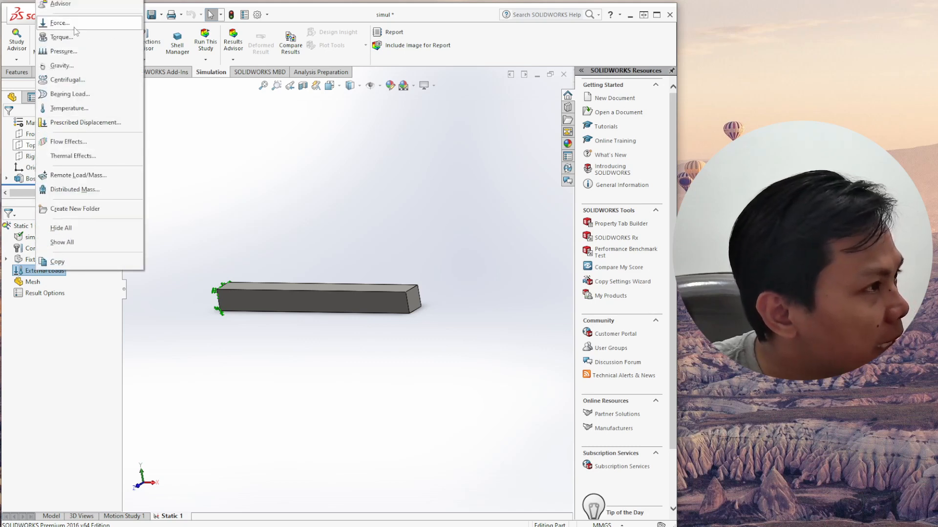
pyautogui.click(74, 25)
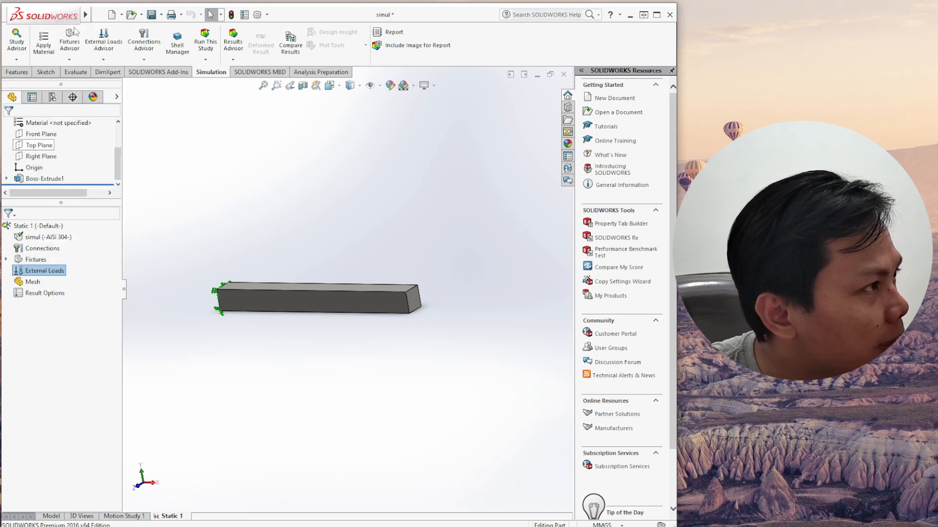
pyautogui.click(418, 300)
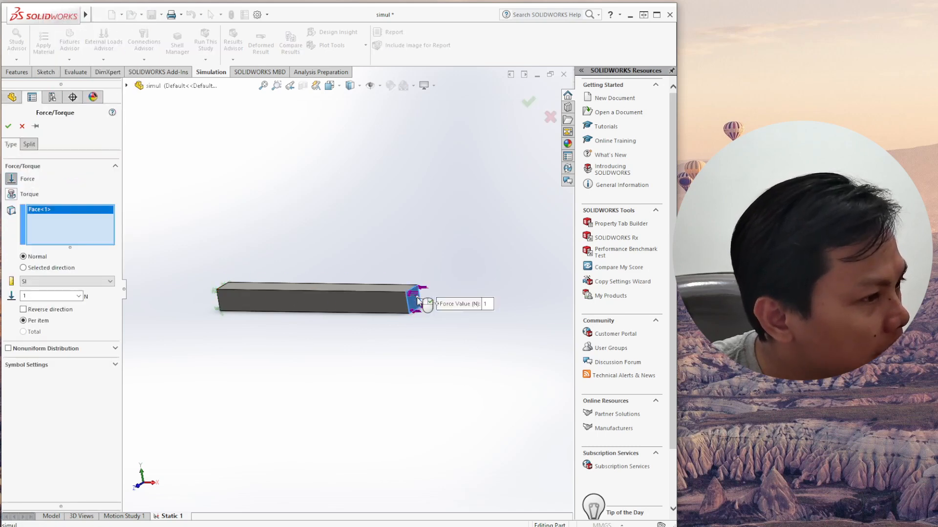
pyautogui.scroll(-2, 423, 308)
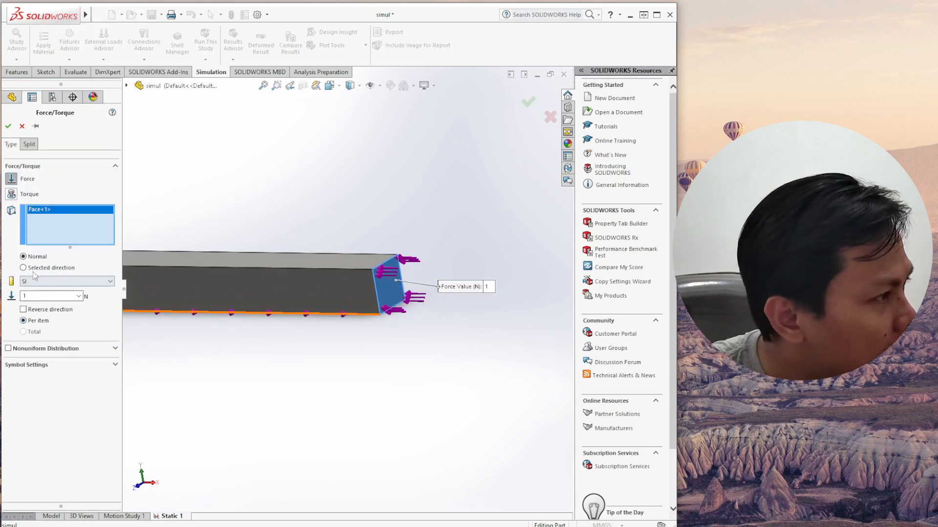
pyautogui.doubleClick(32, 296)
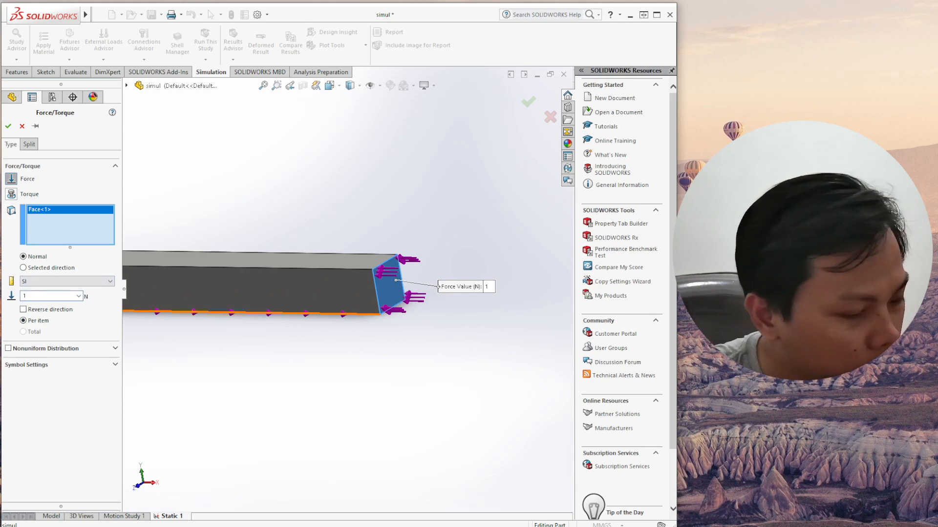
pyautogui.write('1500')
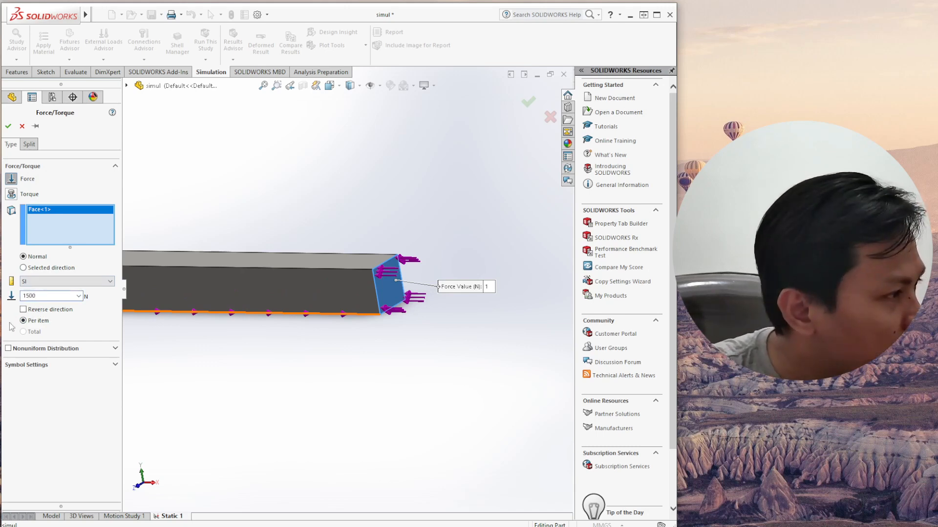
pyautogui.click(23, 309)
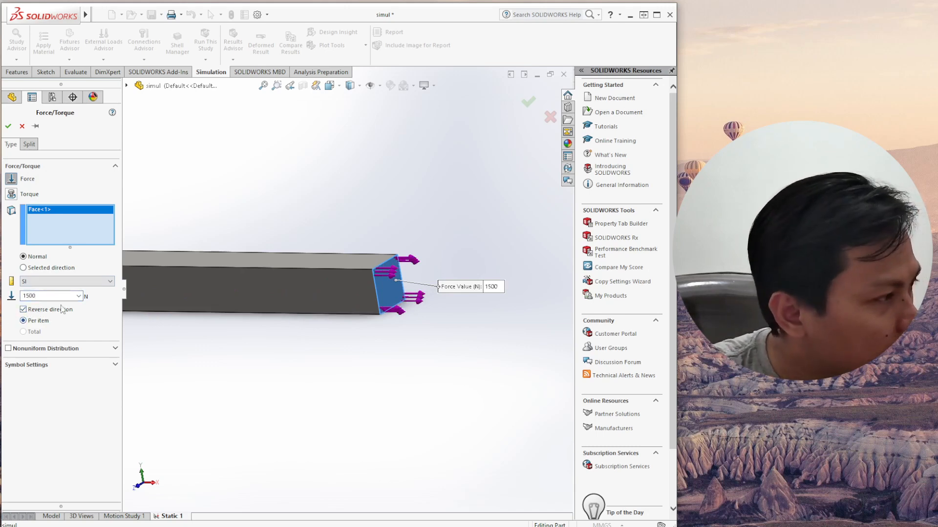
pyautogui.click(23, 310)
pyautogui.click(24, 310)
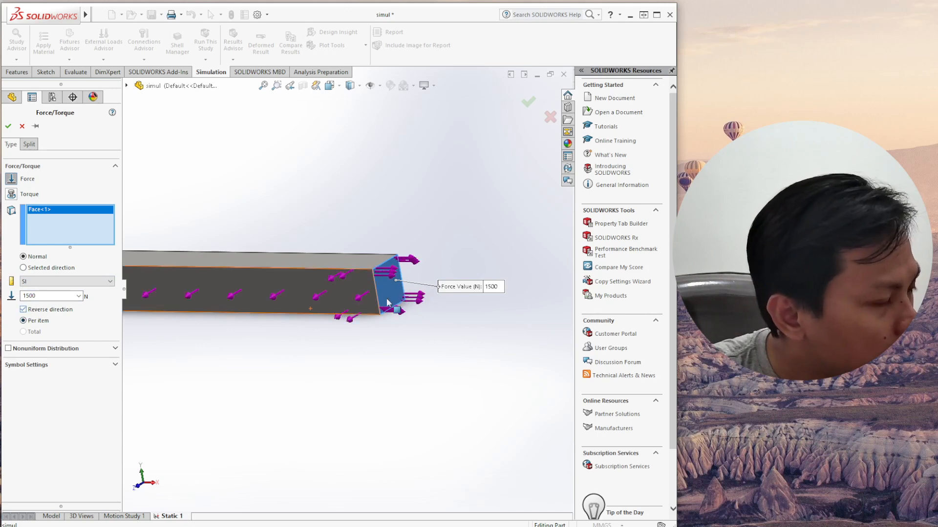
pyautogui.click(528, 102)
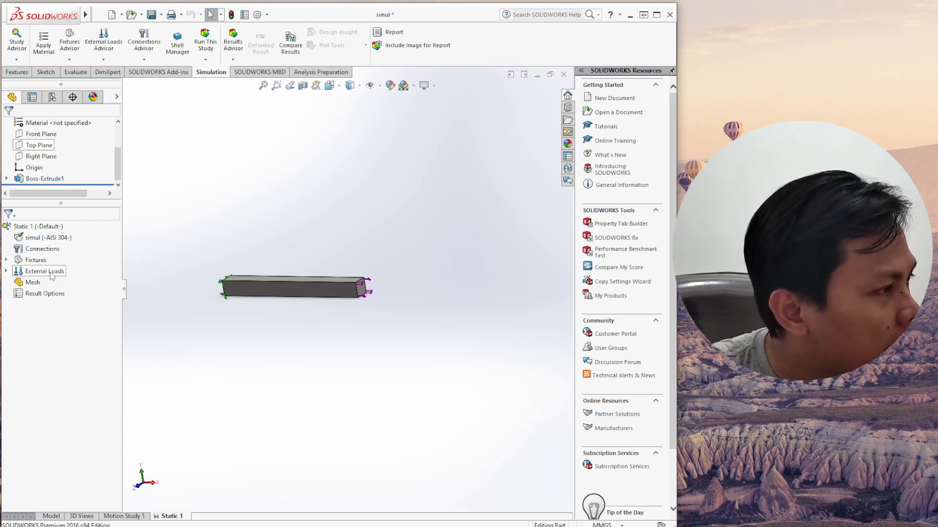
# Run the static study and probe the von Mises stress near the middle of the bar's long front face.
pyautogui.click(206, 44)
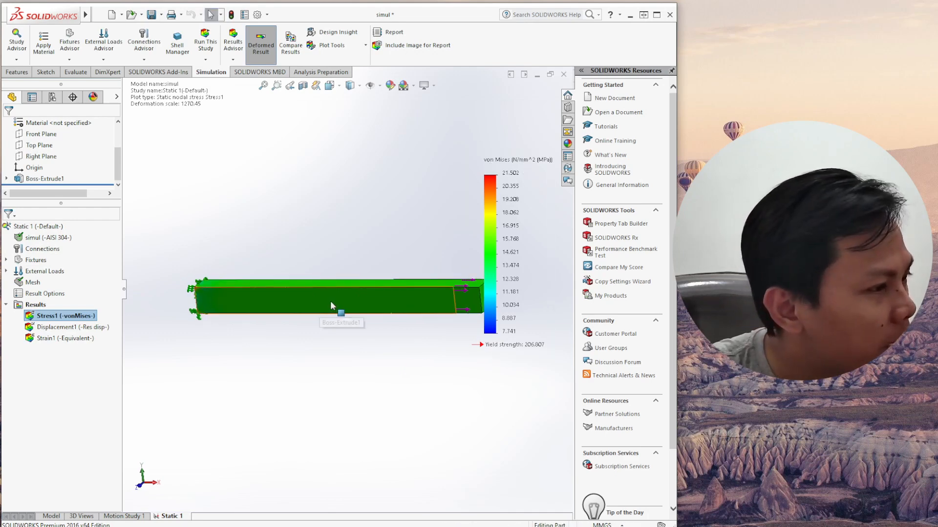
pyautogui.rightClick(58, 316)
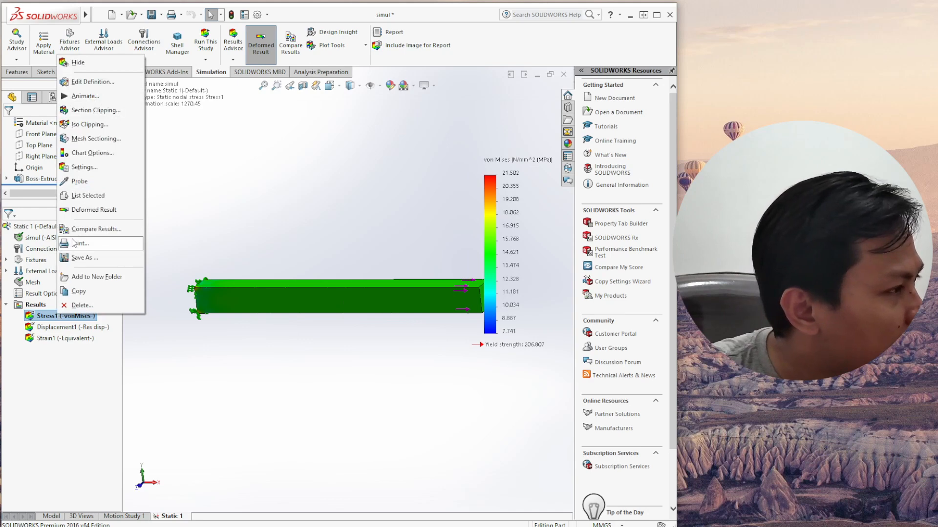
pyautogui.click(79, 181)
pyautogui.click(311, 300)
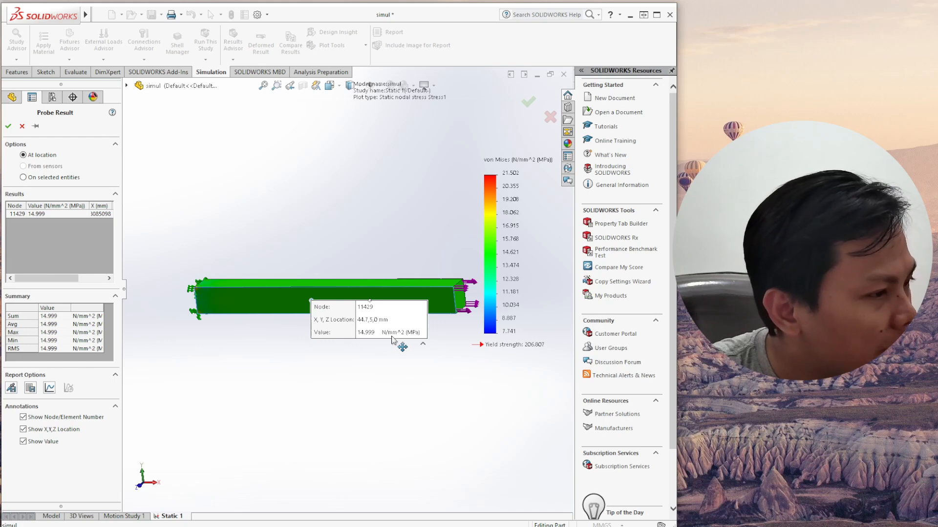
pyautogui.click(528, 101)
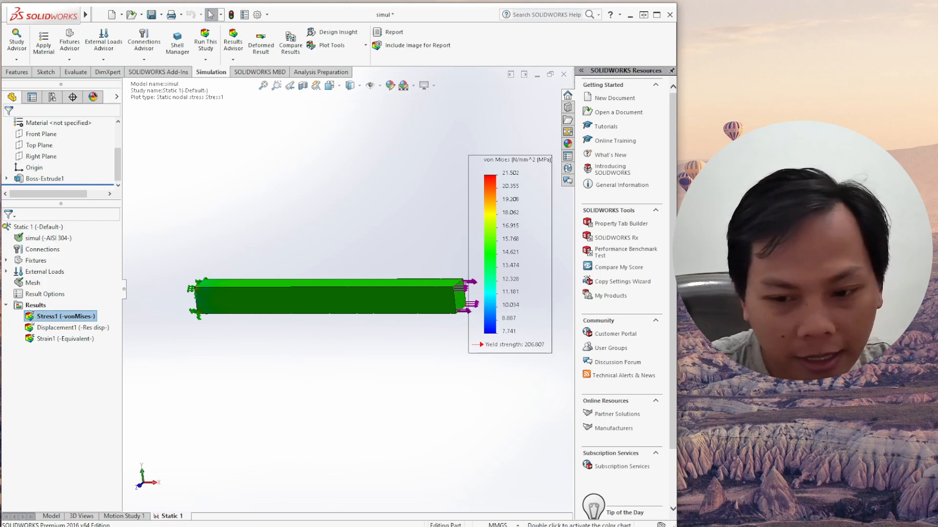
# Switch to the PowerPoint slide show to review the hand-calculated normal and shear stresses, and return to SOLIDWORKS.
pyautogui.hotkey('alt', 'Tab')
pyautogui.click(412, 353)
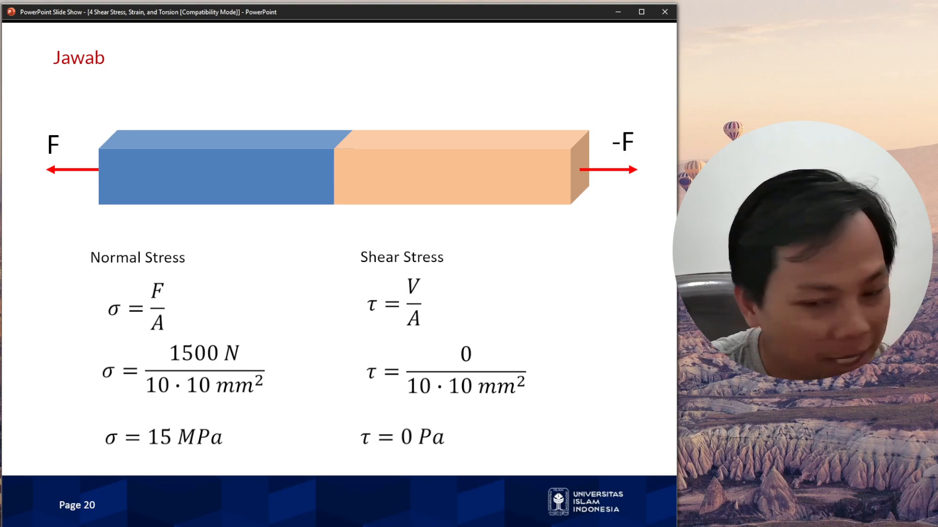
pyautogui.hotkey('alt', 'Tab')
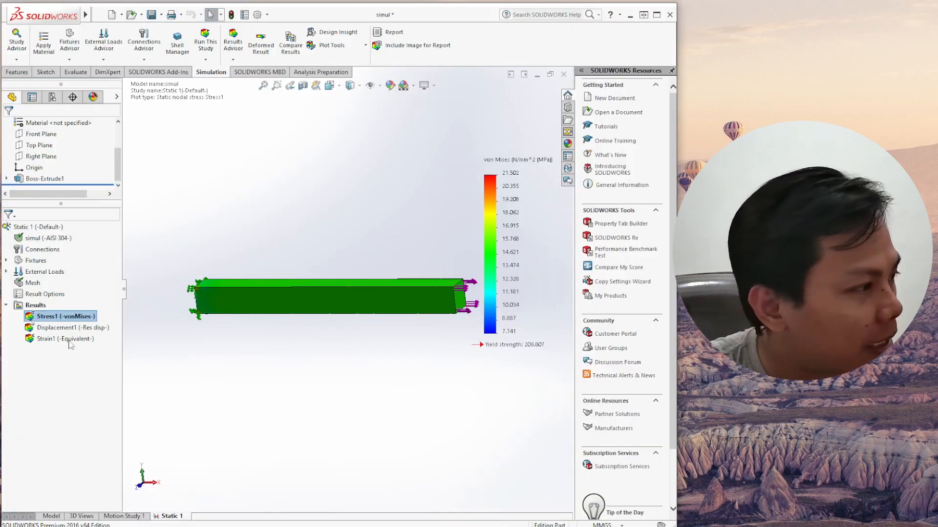
# Probe the von Mises stress again near mid-length on the front face and inspect the loaded end.
pyautogui.rightClick(62, 320)
pyautogui.click(84, 187)
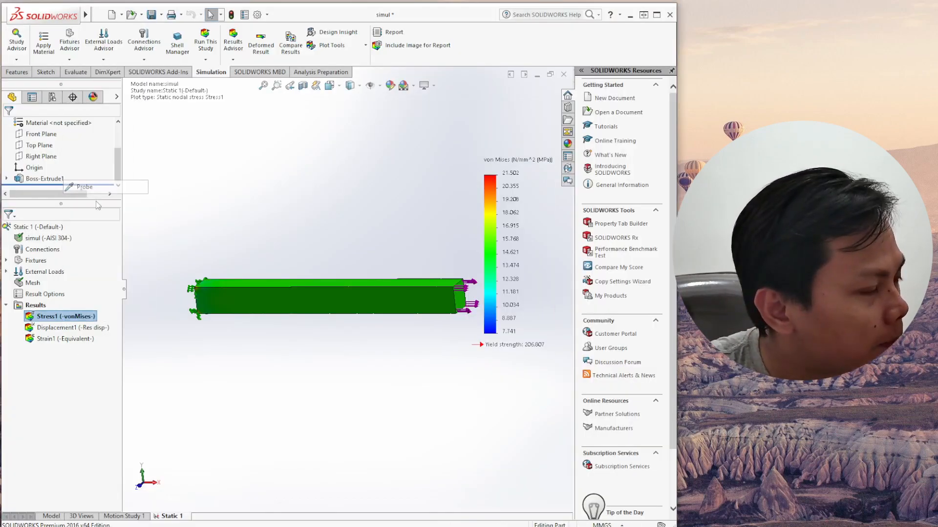
pyautogui.click(323, 301)
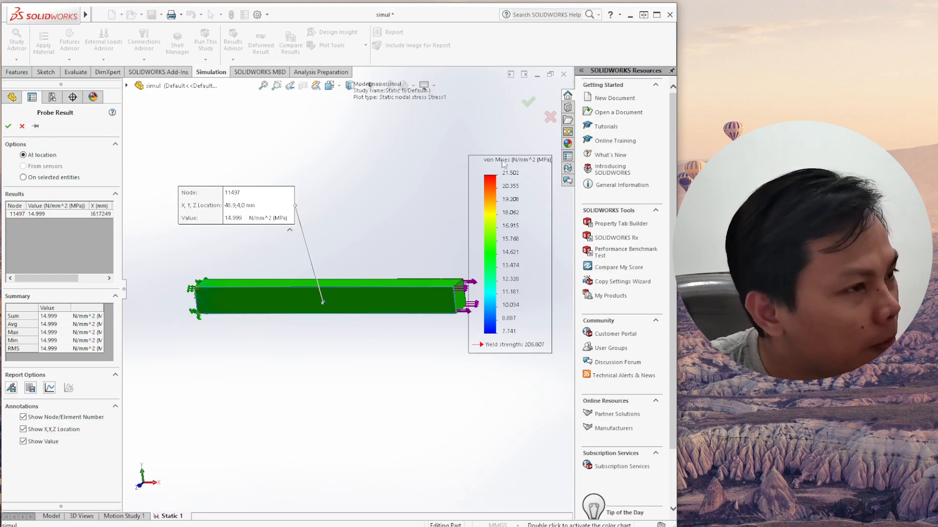
pyautogui.scroll(-6, 463, 293)
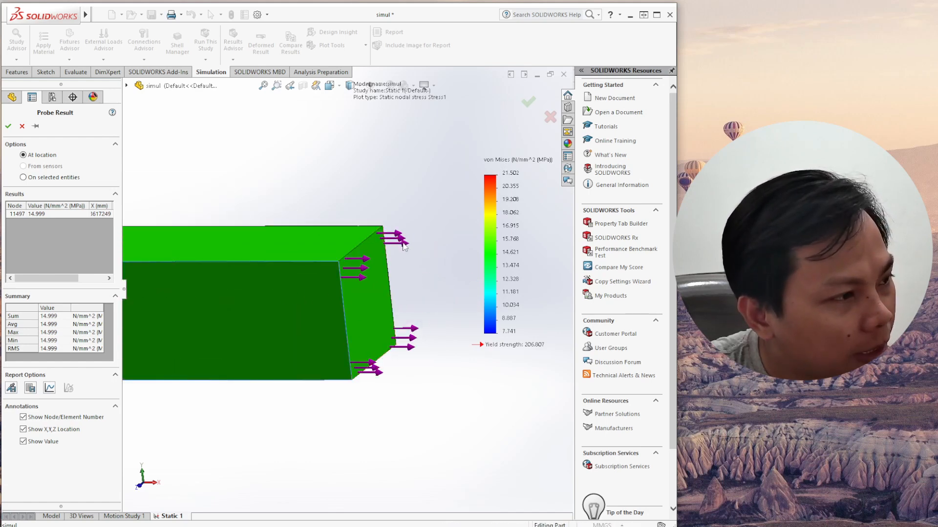
pyautogui.click(528, 102)
pyautogui.scroll(5, 293, 318)
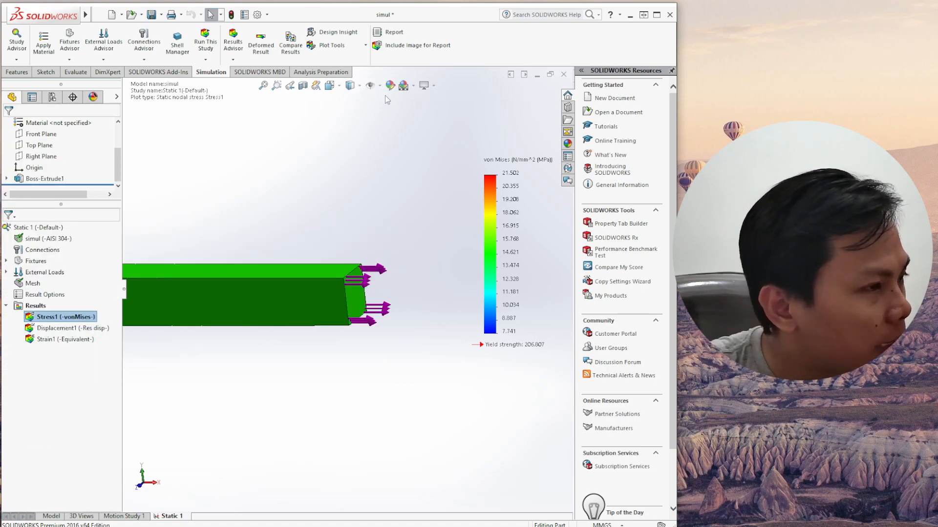
# In the part model, sketch a point on the bar's long front face, about 36.5 mm along its length and 4.6 mm above the origin.
pyautogui.click(338, 87)
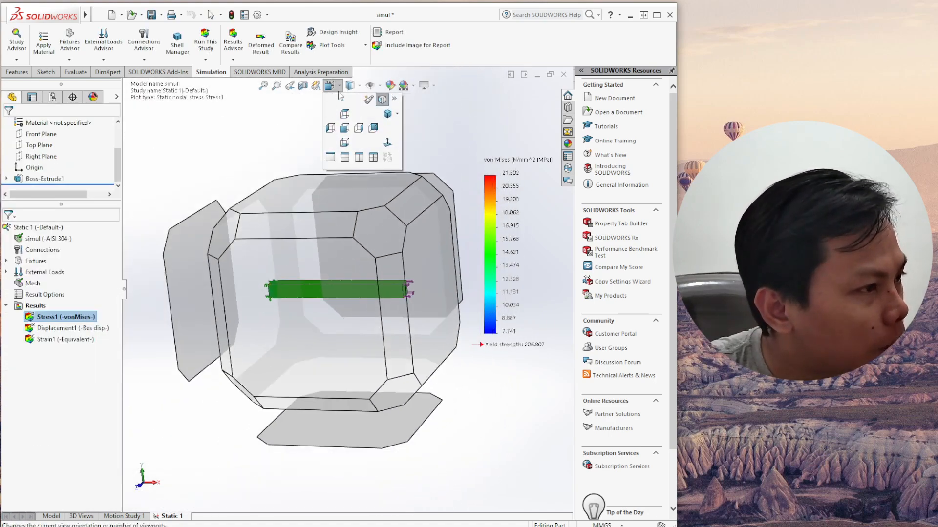
pyautogui.click(346, 128)
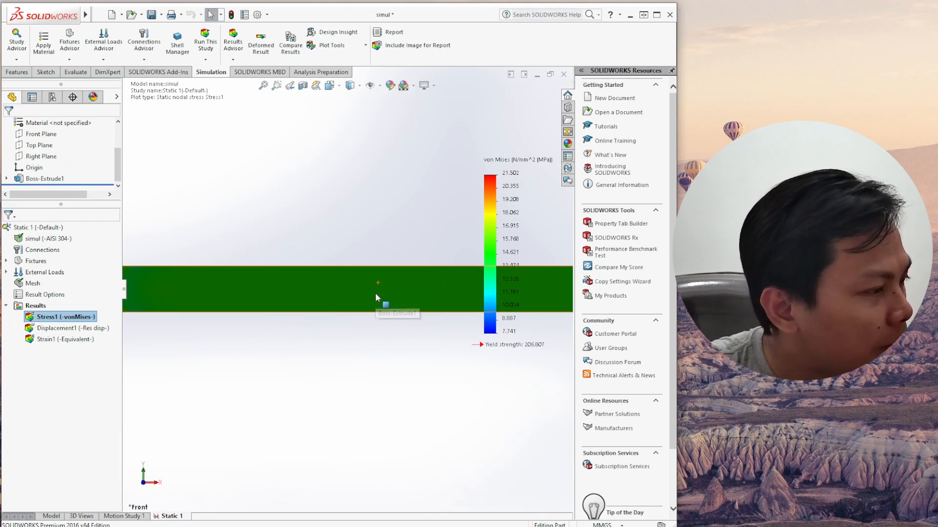
pyautogui.click(49, 516)
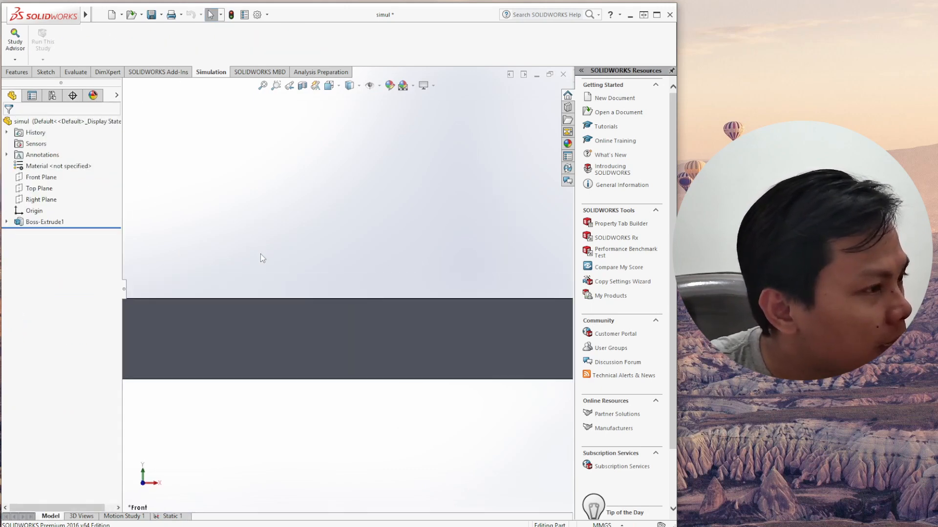
pyautogui.scroll(4, 260, 254)
pyautogui.click(43, 73)
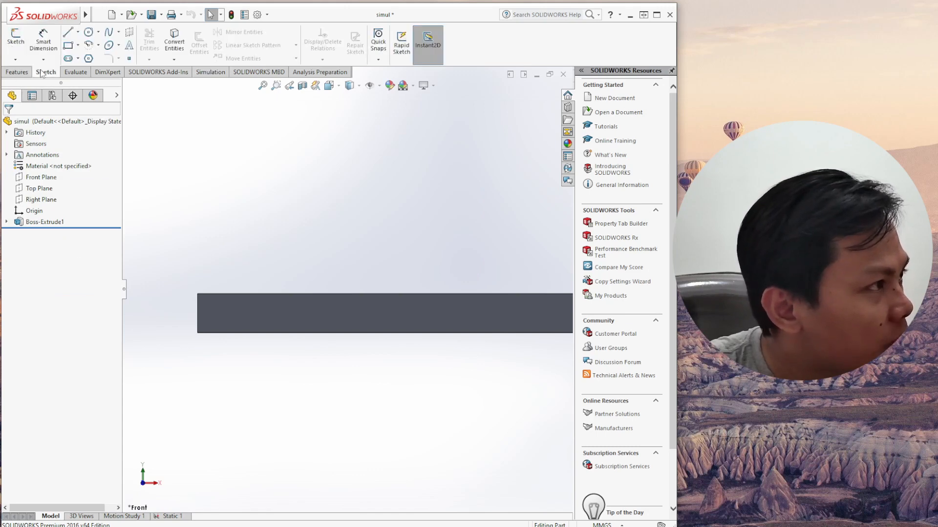
pyautogui.scroll(3, 332, 292)
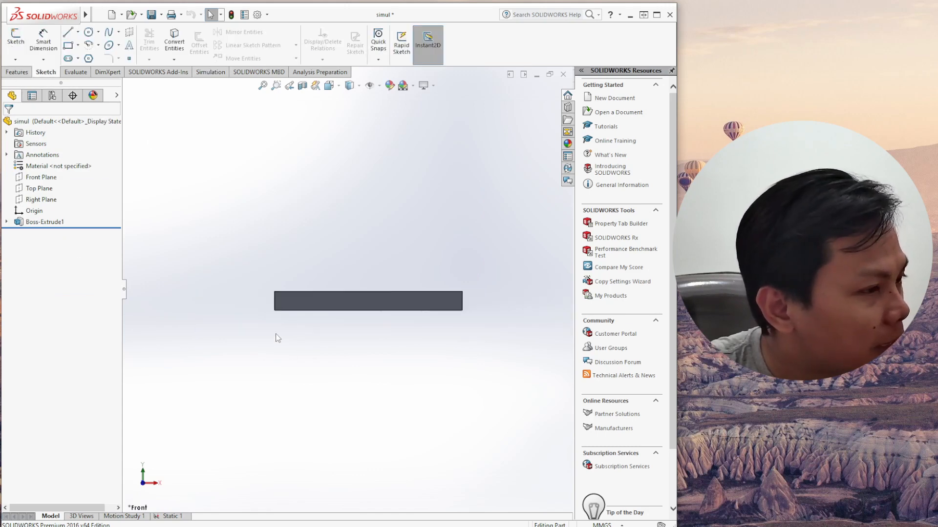
pyautogui.scroll(-1, 315, 291)
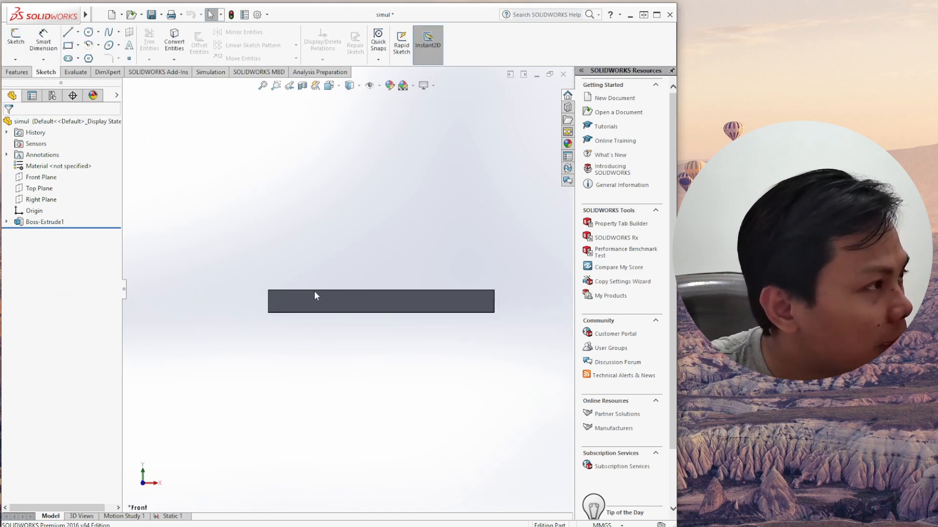
pyautogui.click(127, 58)
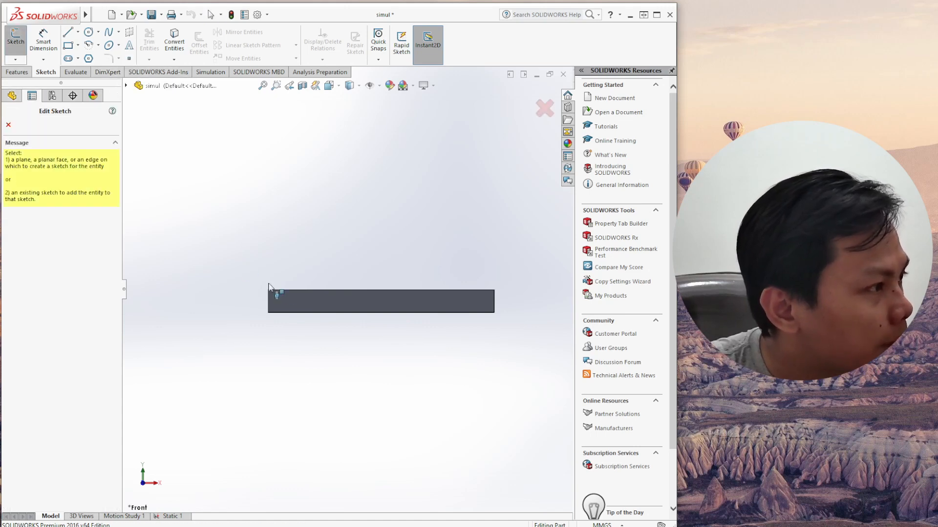
pyautogui.click(333, 299)
pyautogui.scroll(-3, 367, 309)
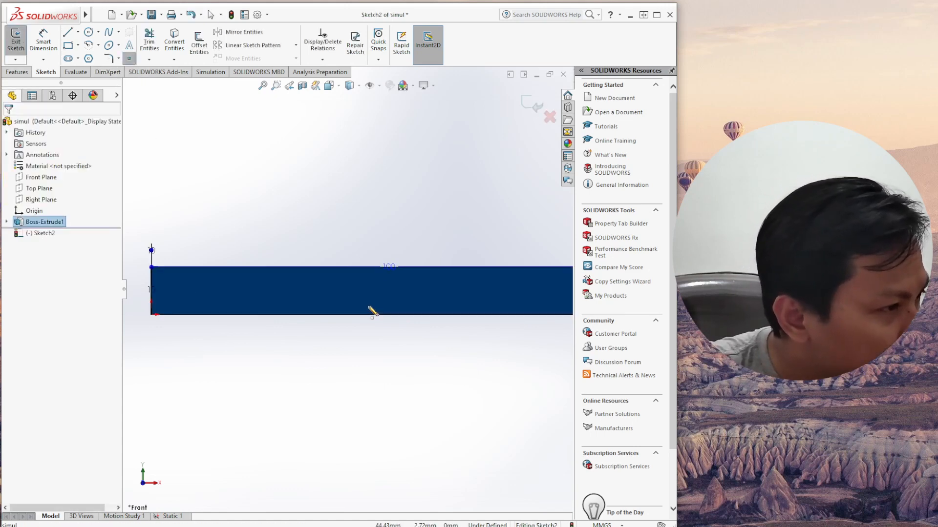
pyautogui.click(325, 293)
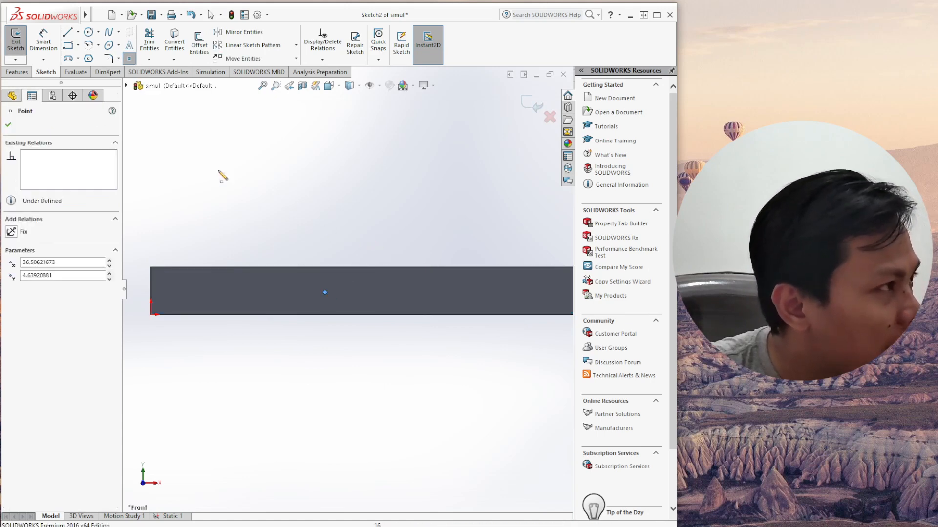
# Dimension the sketch point 6 mm below the upper edge of the bar's front face.
pyautogui.click(44, 41)
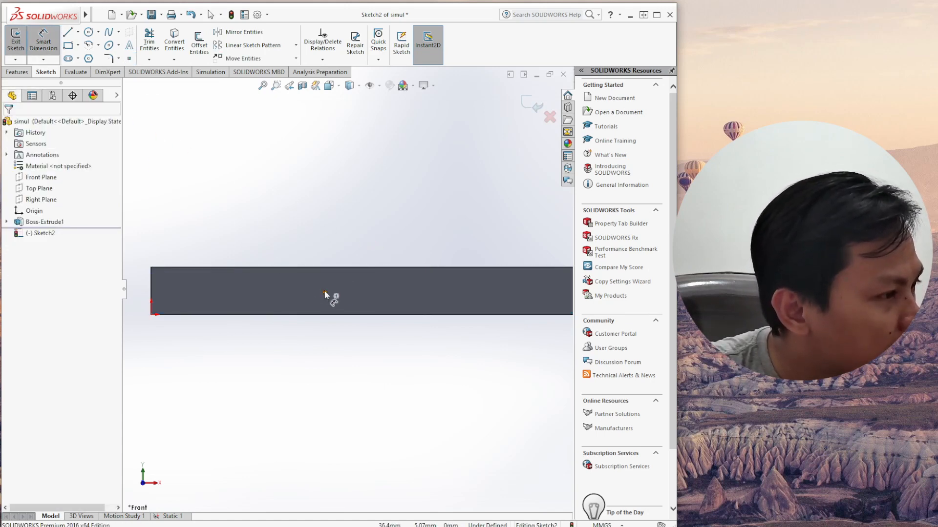
pyautogui.click(326, 293)
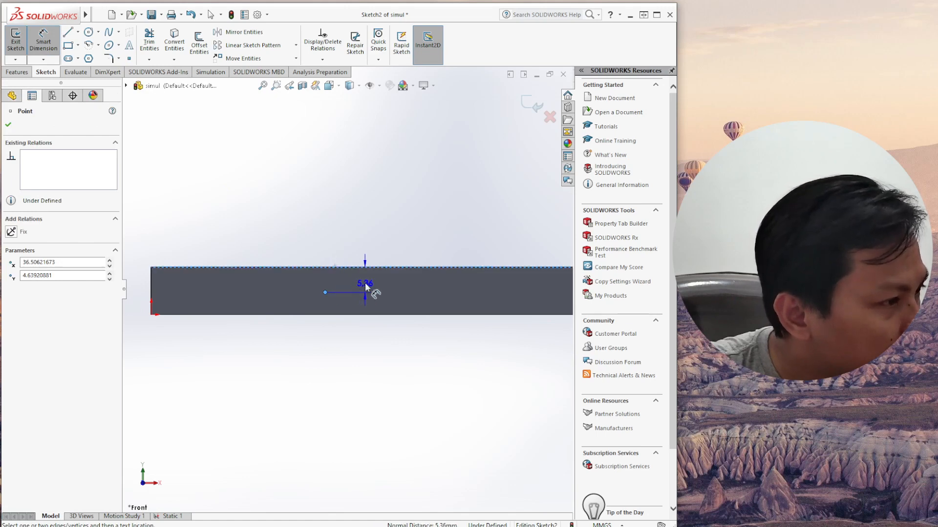
pyautogui.click(365, 283)
pyautogui.press('Return')
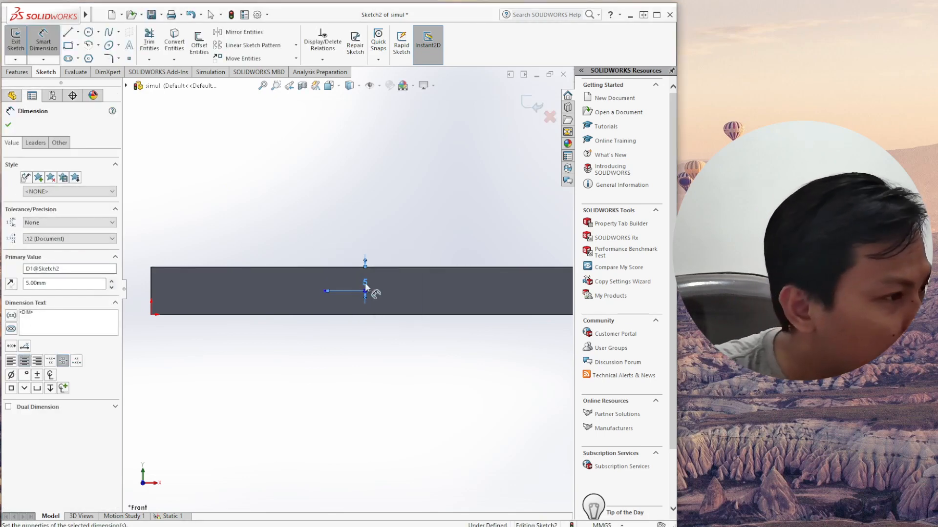
pyautogui.click(367, 287)
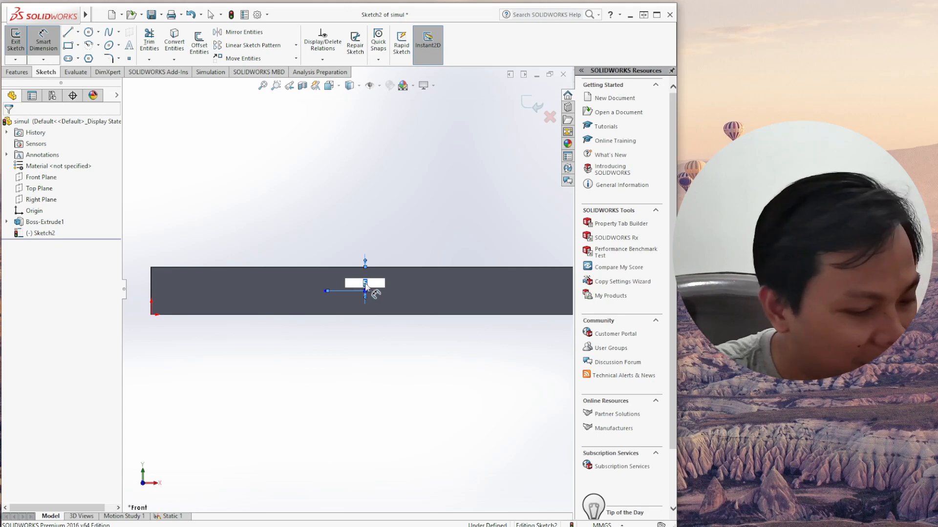
pyautogui.write('6')
pyautogui.press('Return')
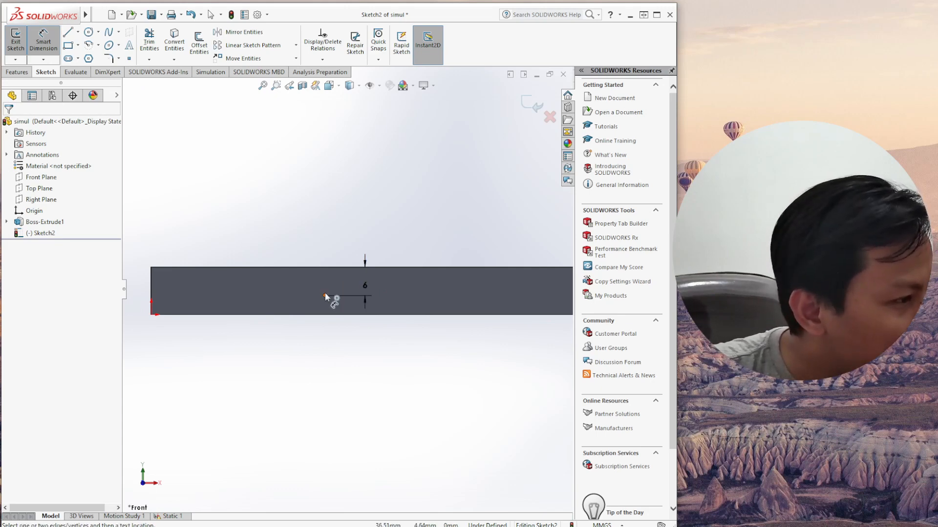
# Dimension the sketch point 40 mm from the bar's end edge at the origin and exit the sketch.
pyautogui.click(325, 296)
pyautogui.click(152, 293)
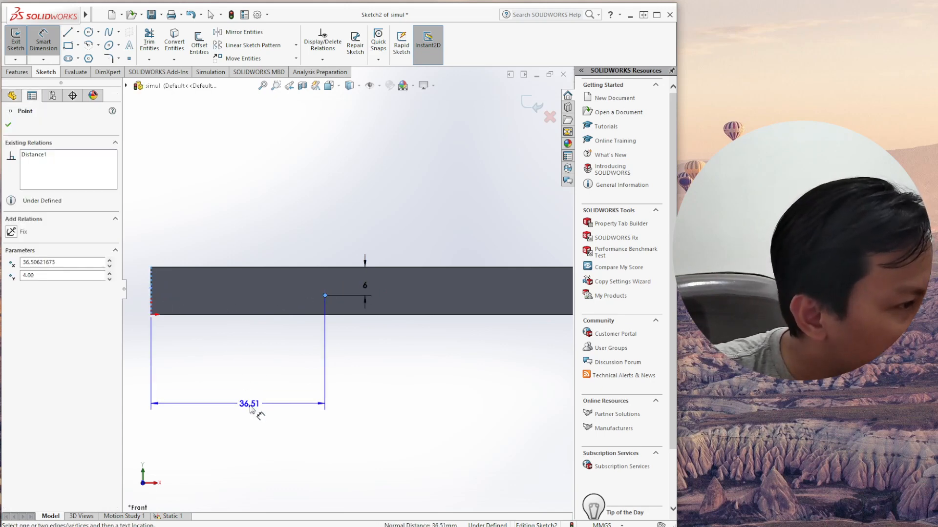
pyautogui.click(250, 409)
pyautogui.press('Return')
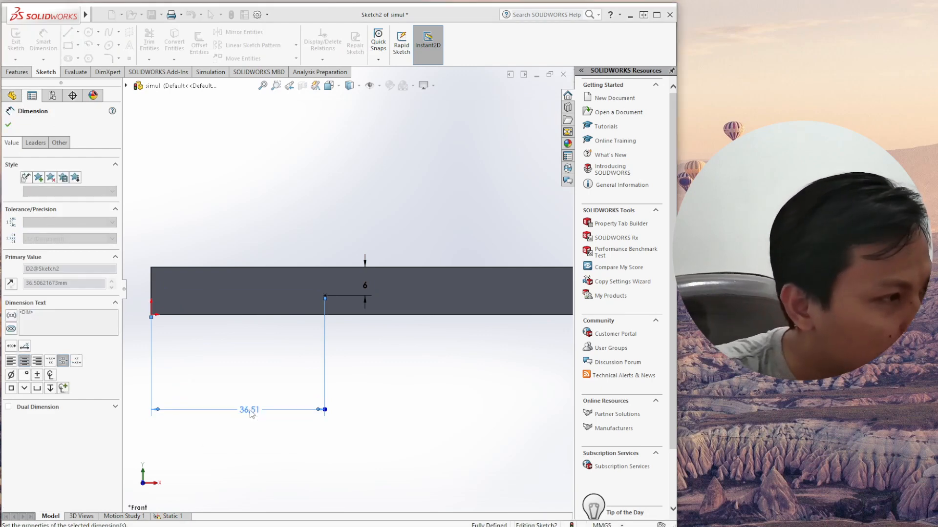
pyautogui.scroll(4, 410, 359)
pyautogui.click(390, 351)
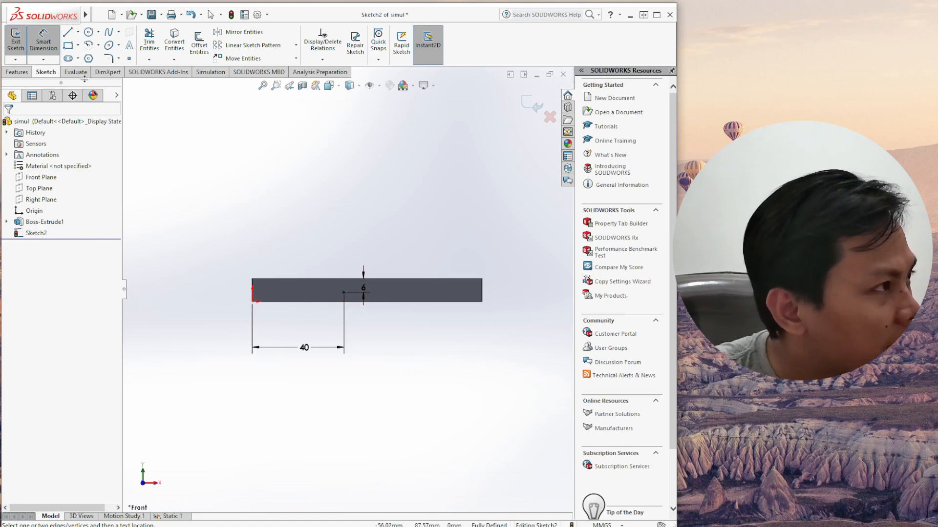
pyautogui.click(535, 107)
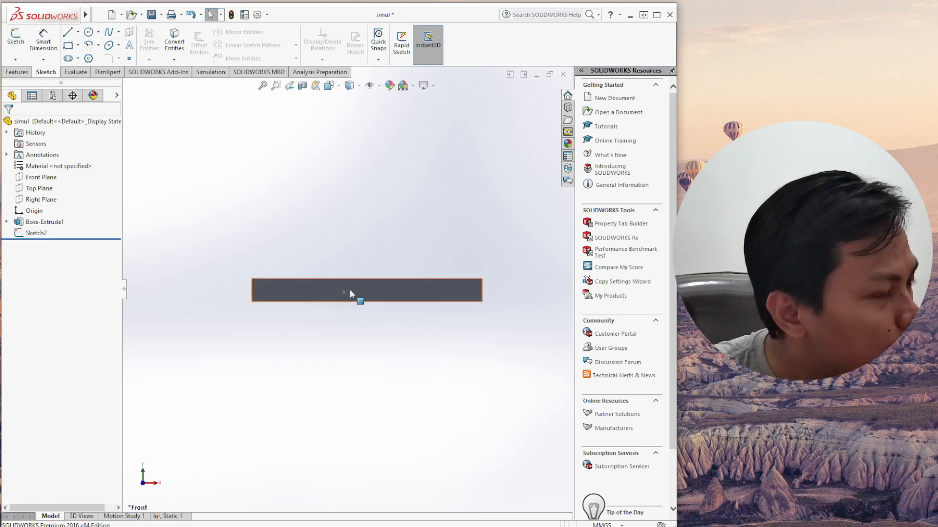
# Create a reference point on the sketch point on the front face and save the part.
pyautogui.click(20, 73)
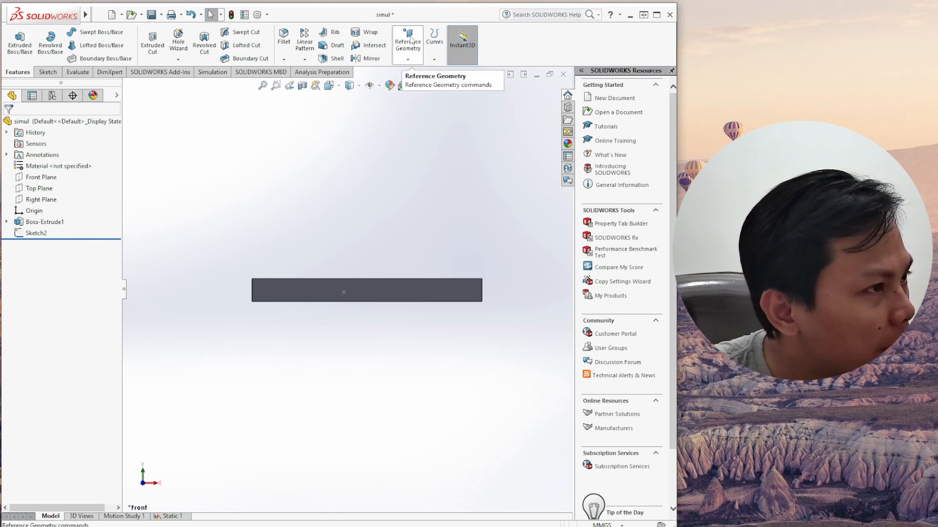
pyautogui.click(408, 61)
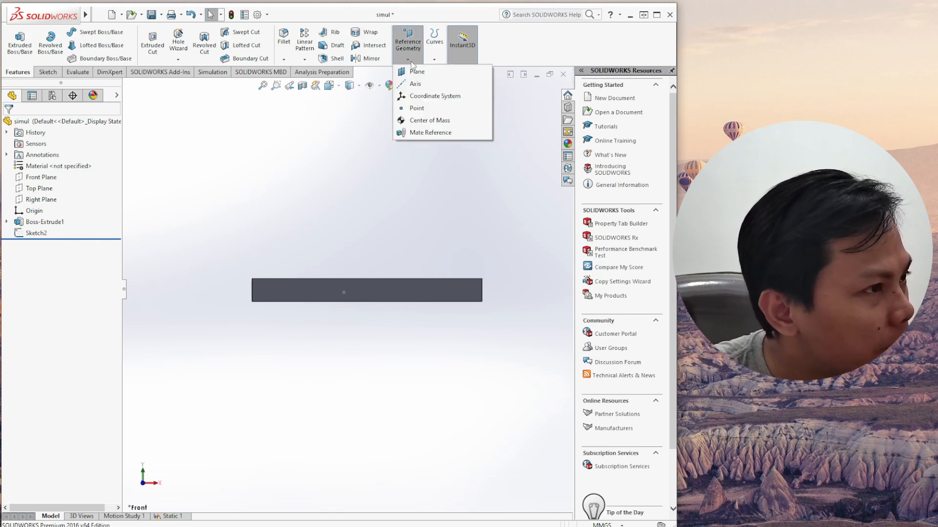
pyautogui.click(417, 108)
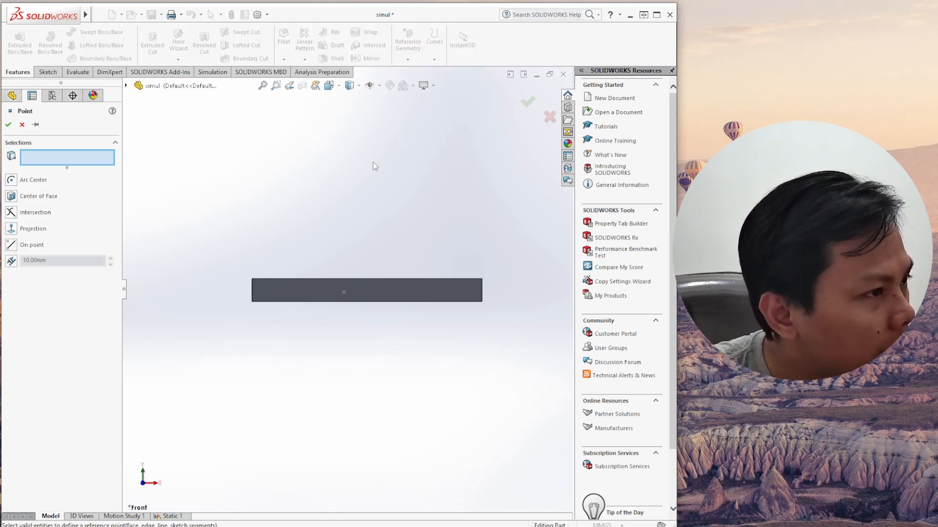
pyautogui.click(343, 294)
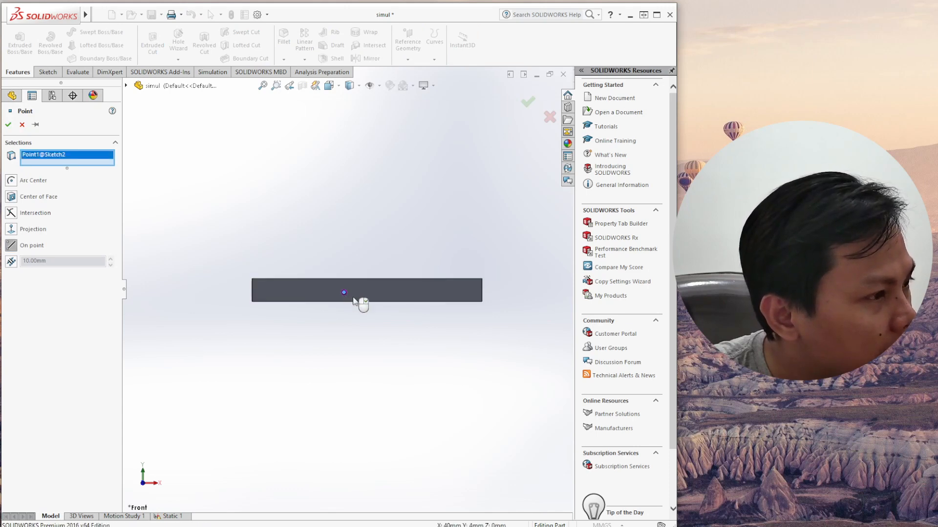
pyautogui.click(8, 124)
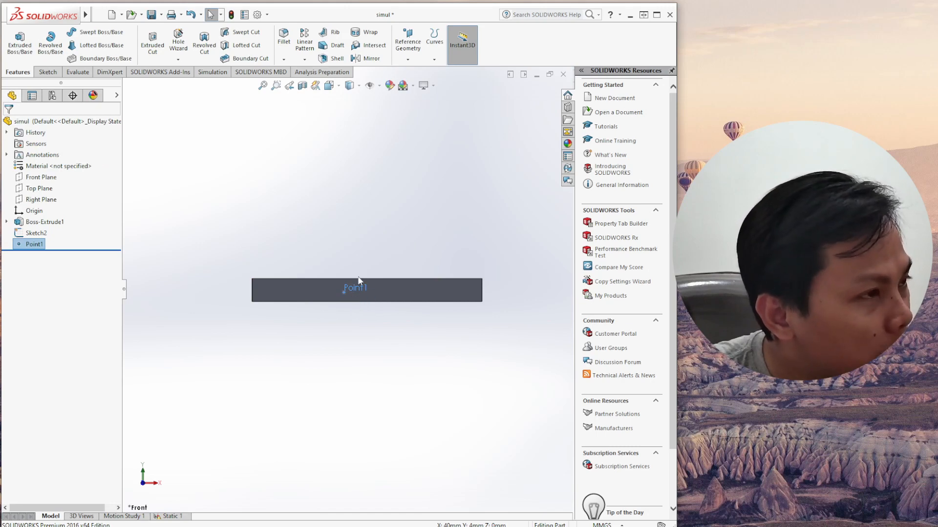
pyautogui.click(151, 14)
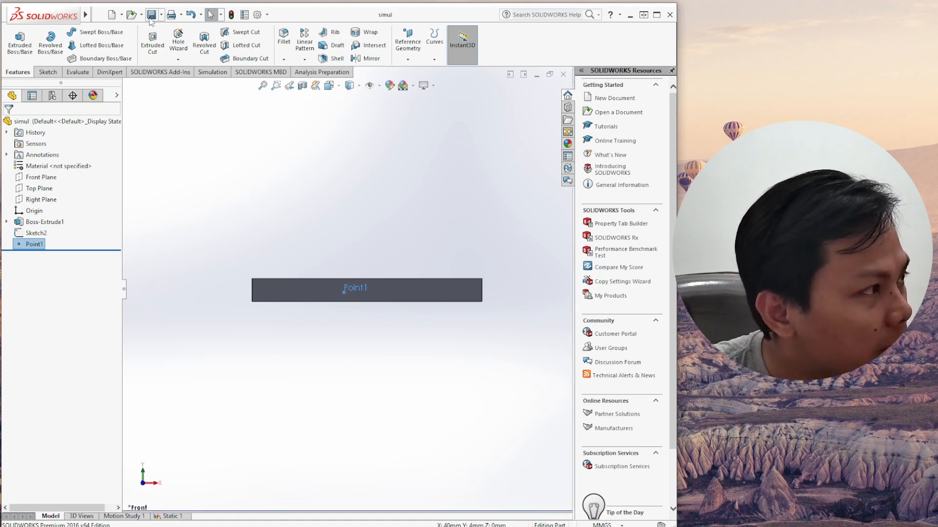
# Add a Simulation Data sensor for SX: X Normal Stress with units of N/mm^2 (MPa).
pyautogui.rightClick(33, 144)
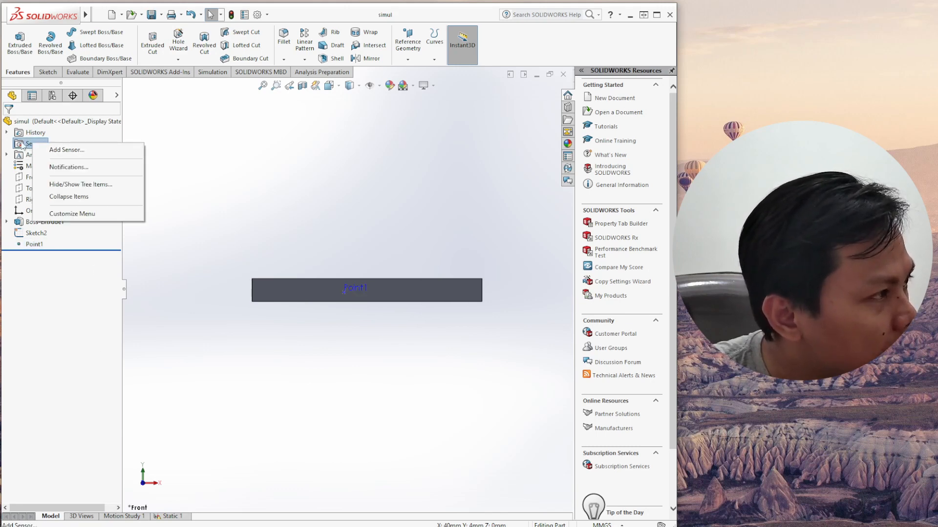
pyautogui.rightClick(21, 145)
pyautogui.click(39, 149)
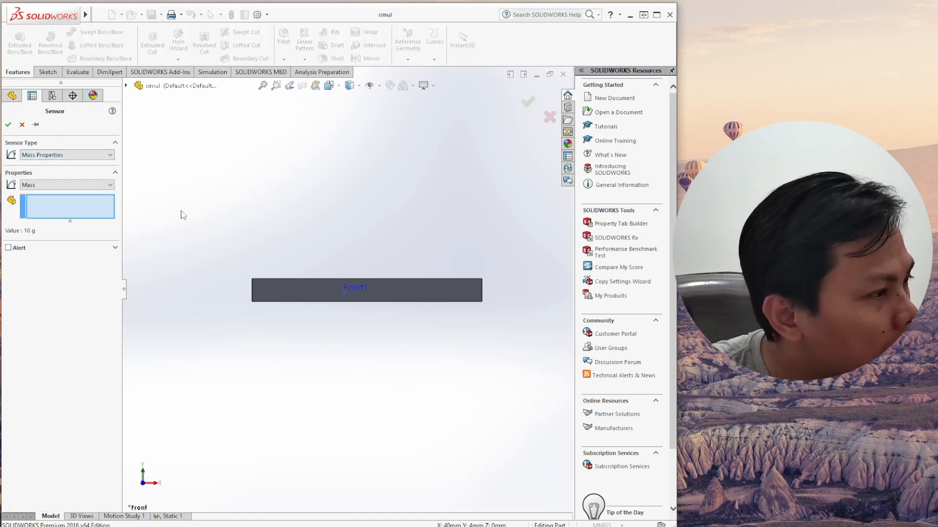
pyautogui.click(51, 155)
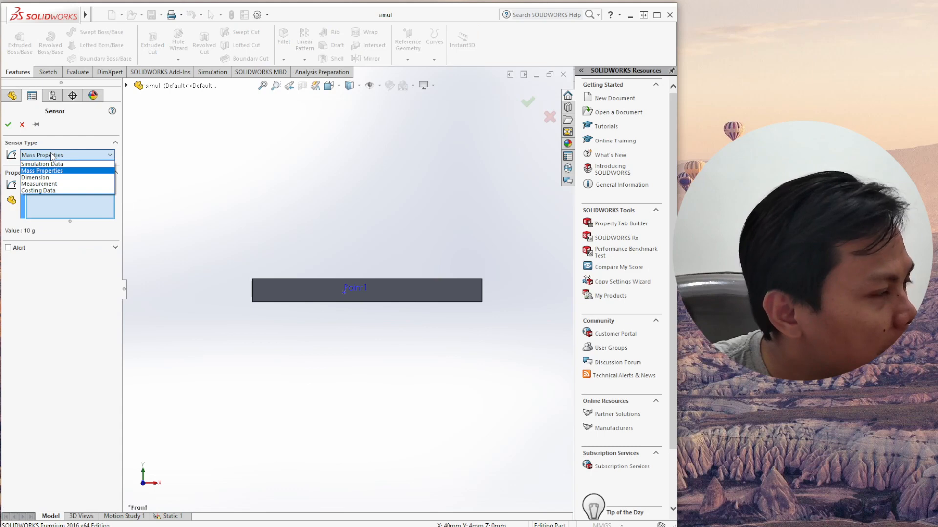
pyautogui.click(58, 165)
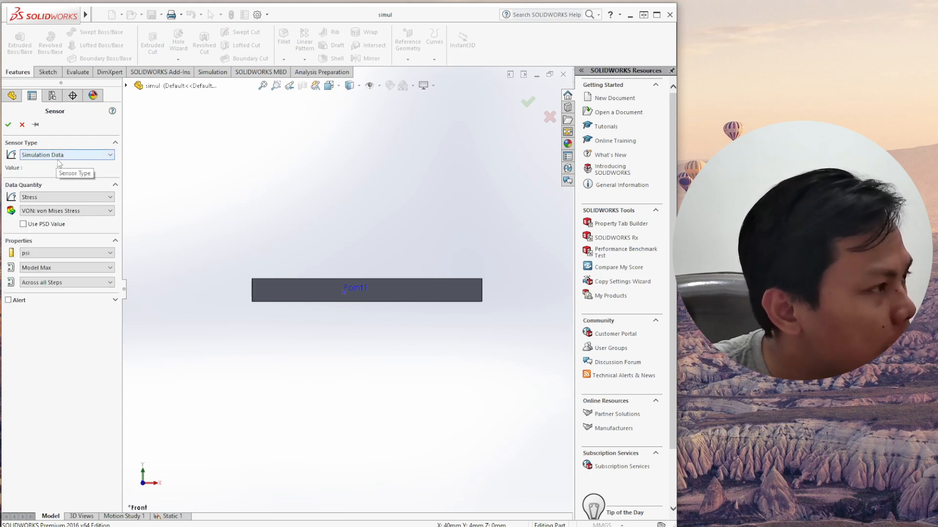
pyautogui.click(59, 211)
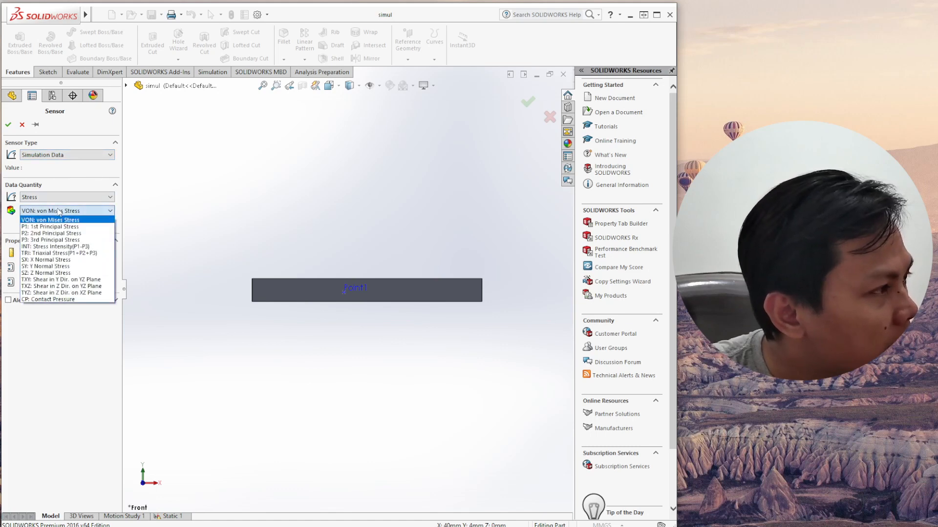
pyautogui.click(55, 261)
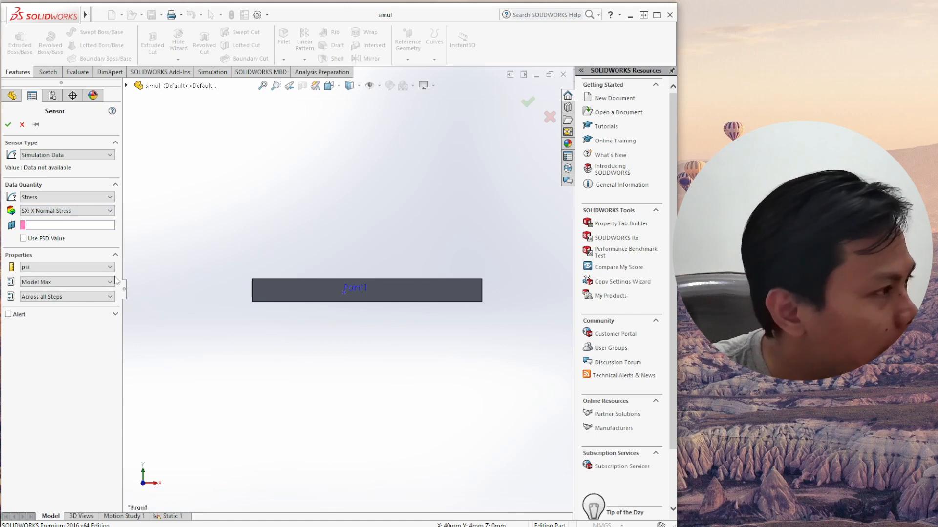
pyautogui.click(40, 267)
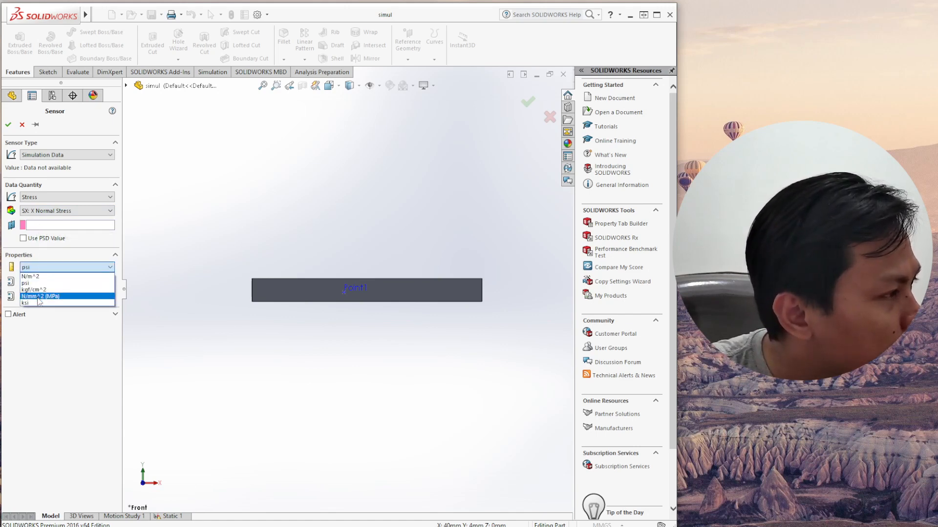
pyautogui.click(38, 297)
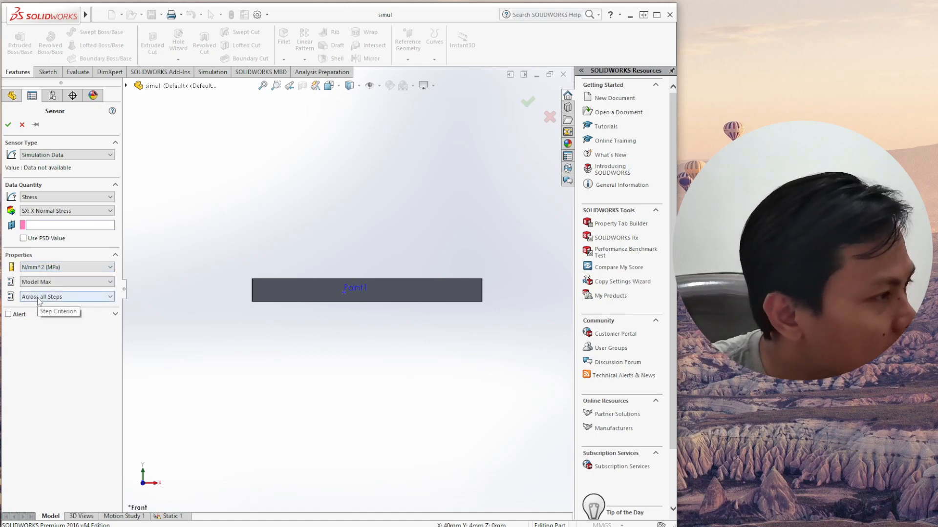
# Set the sensor to Average of Selected Entities at reference point Point1, accept it, and expand the Sensors folder.
pyautogui.click(42, 282)
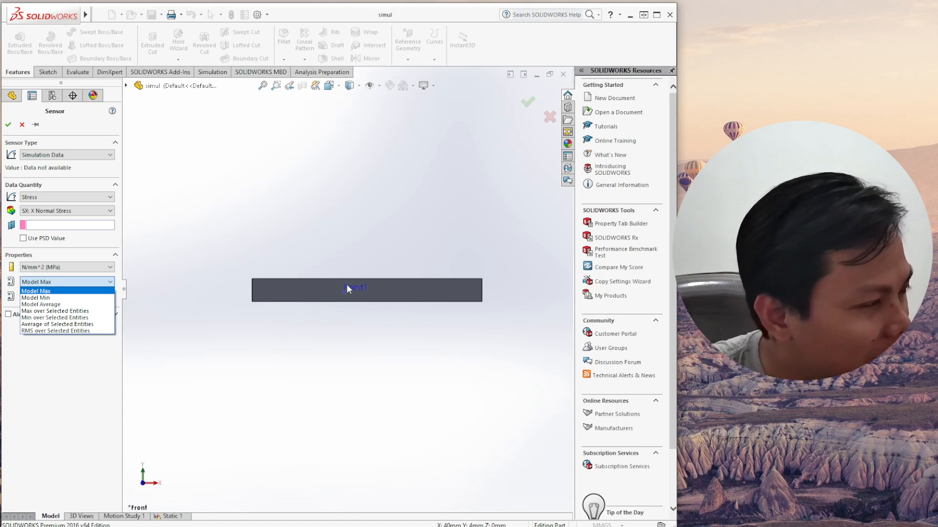
pyautogui.click(87, 325)
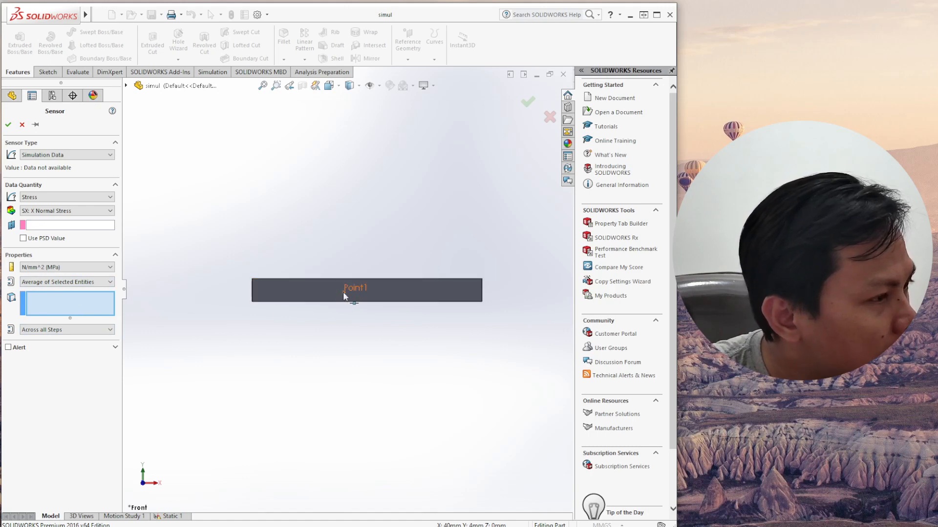
pyautogui.click(344, 292)
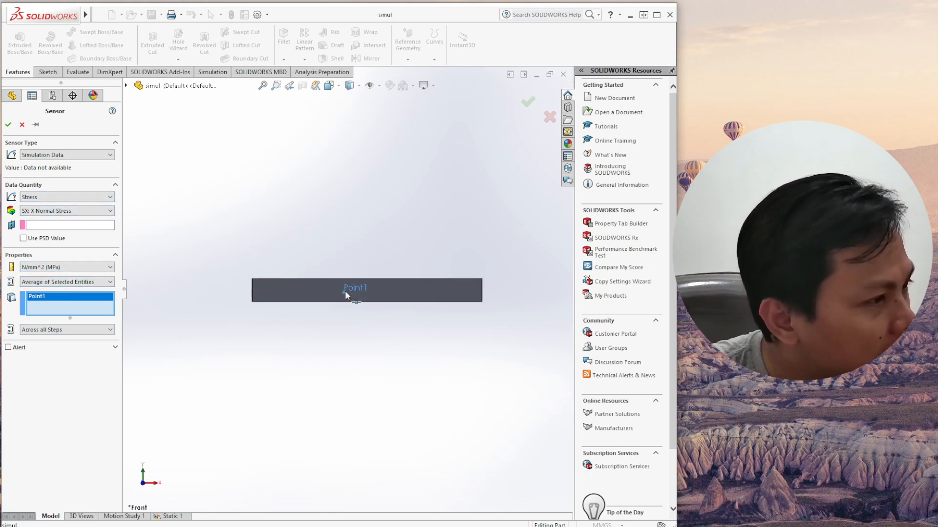
pyautogui.click(523, 105)
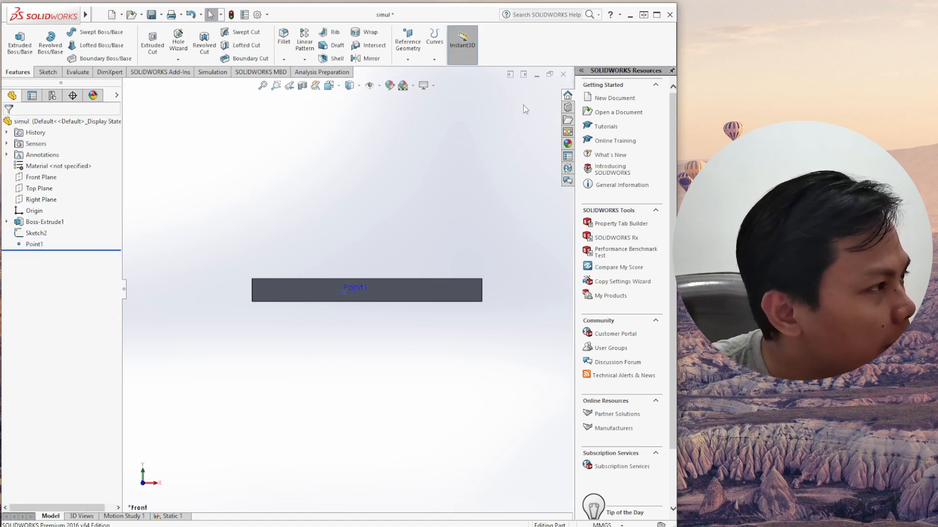
pyautogui.click(6, 144)
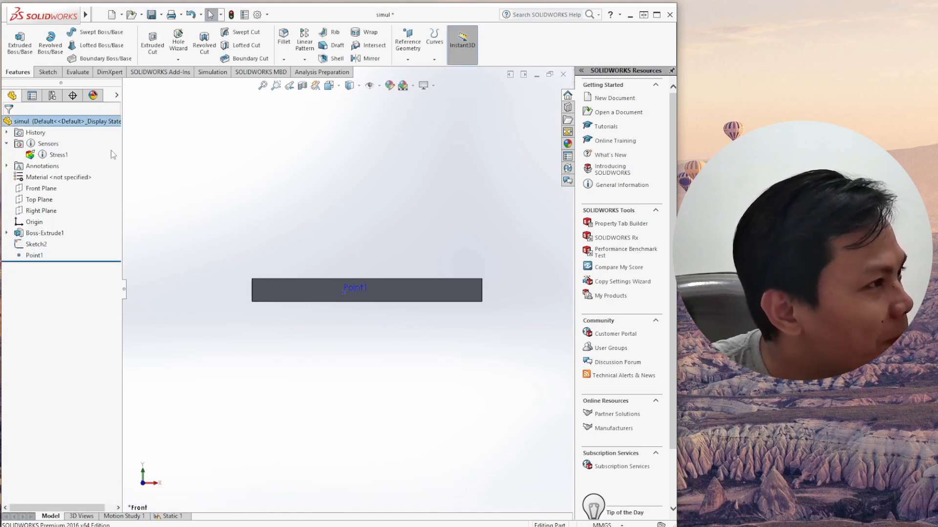
# Return to the Static 1 study and run it again.
pyautogui.click(213, 72)
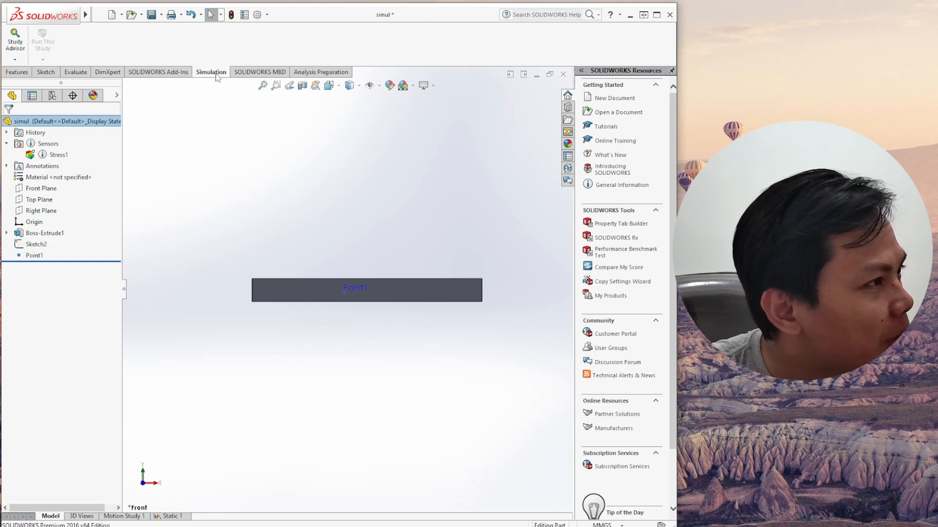
pyautogui.click(178, 517)
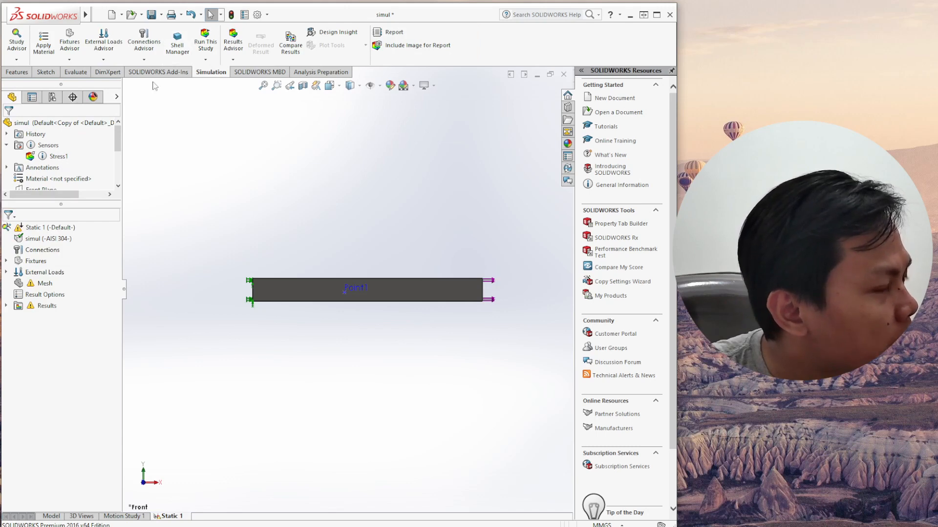
pyautogui.click(202, 45)
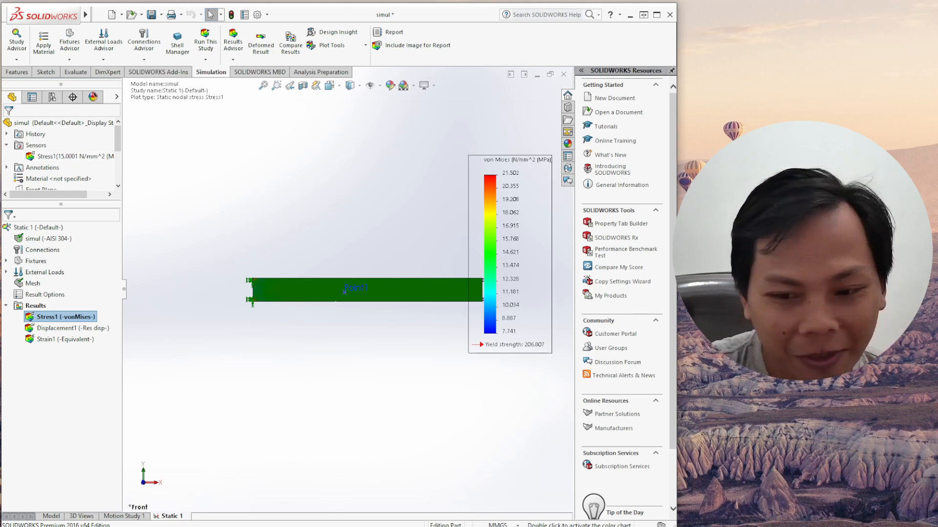
# Switch to the PowerPoint slide show to check the hand-calculated stresses, and return to SOLIDWORKS to inspect the stress plot around Point1.
pyautogui.hotkey('alt', 'Tab')
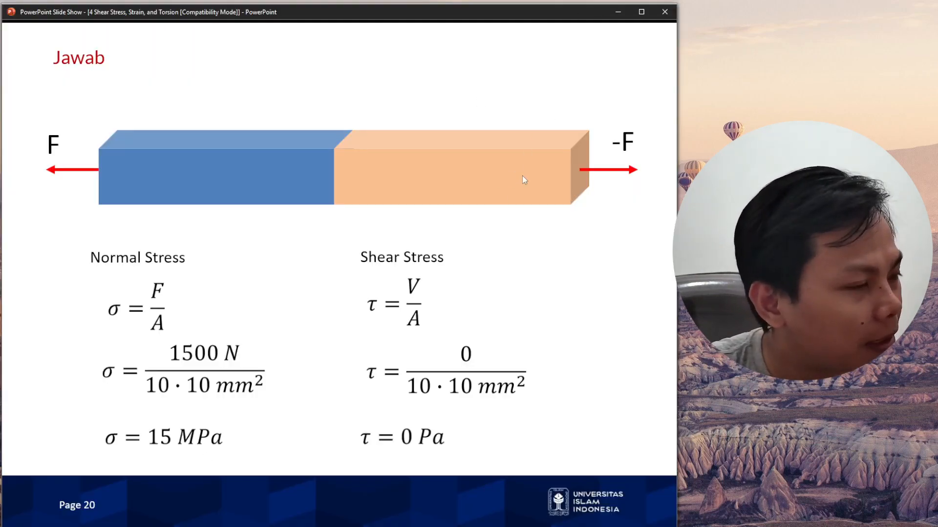
pyautogui.click(614, 11)
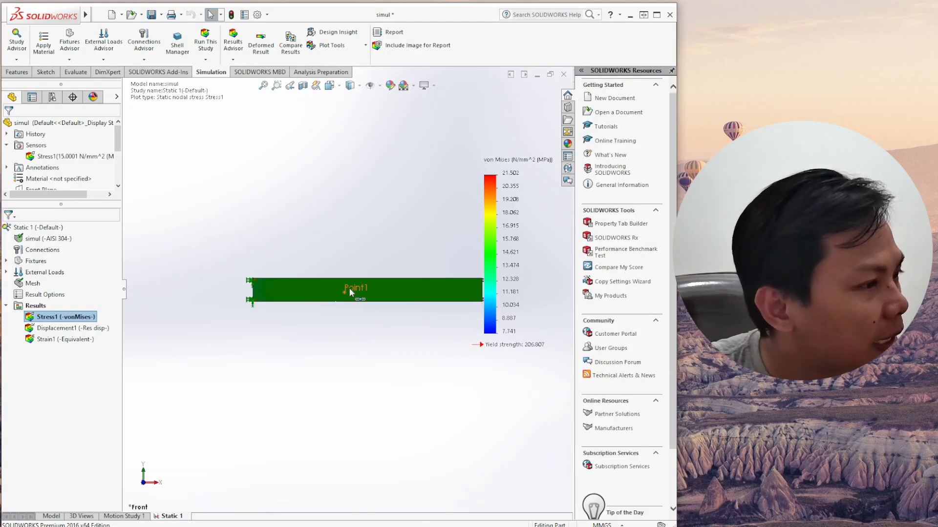
pyautogui.scroll(-2, 376, 314)
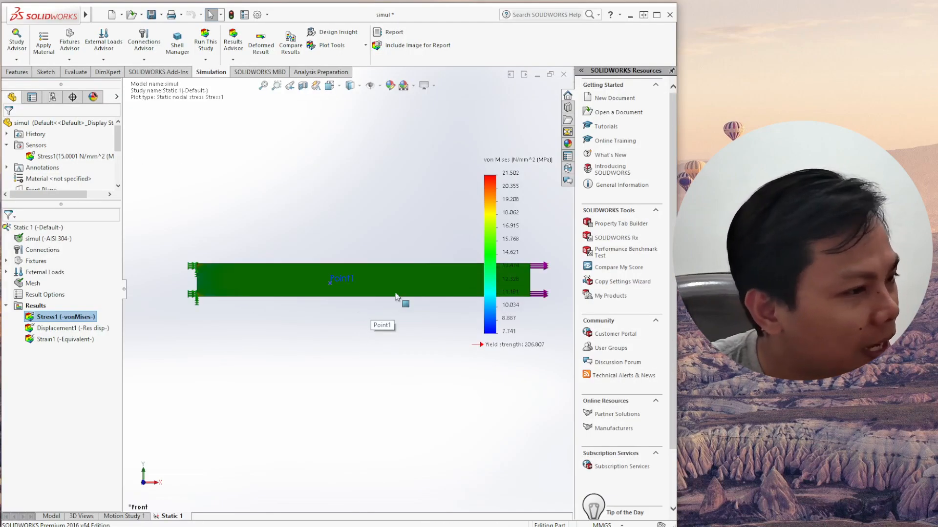
# Edit the existing stress sensor to report TXZ: Shear in Z Dir. on YZ Plane and accept it.
pyautogui.rightClick(65, 157)
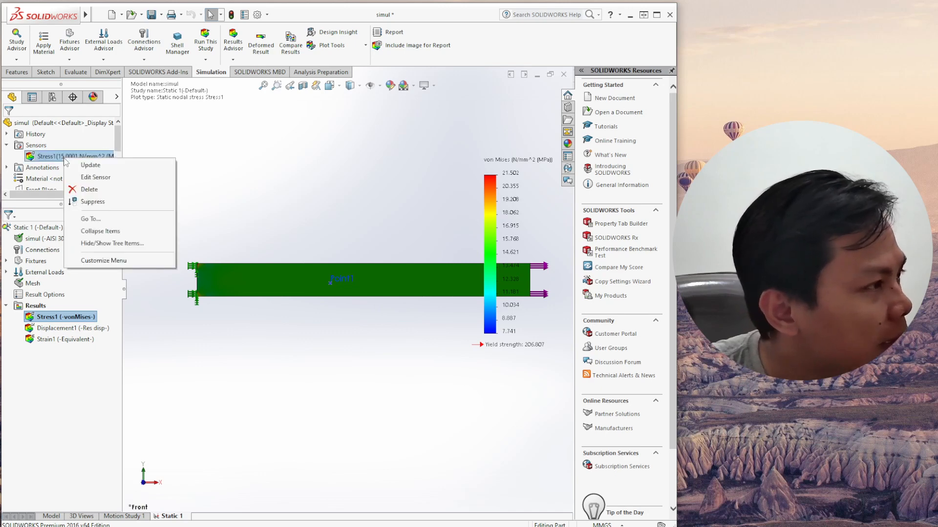
pyautogui.click(94, 177)
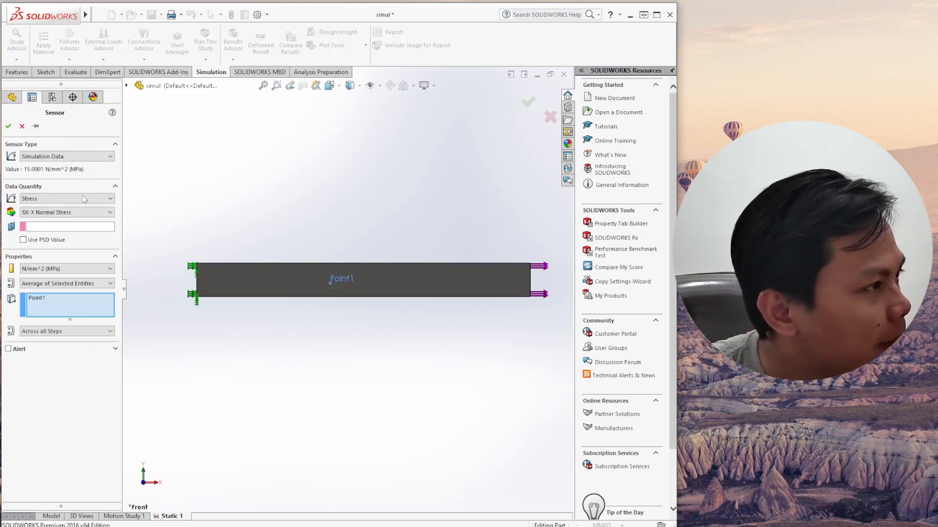
pyautogui.click(46, 215)
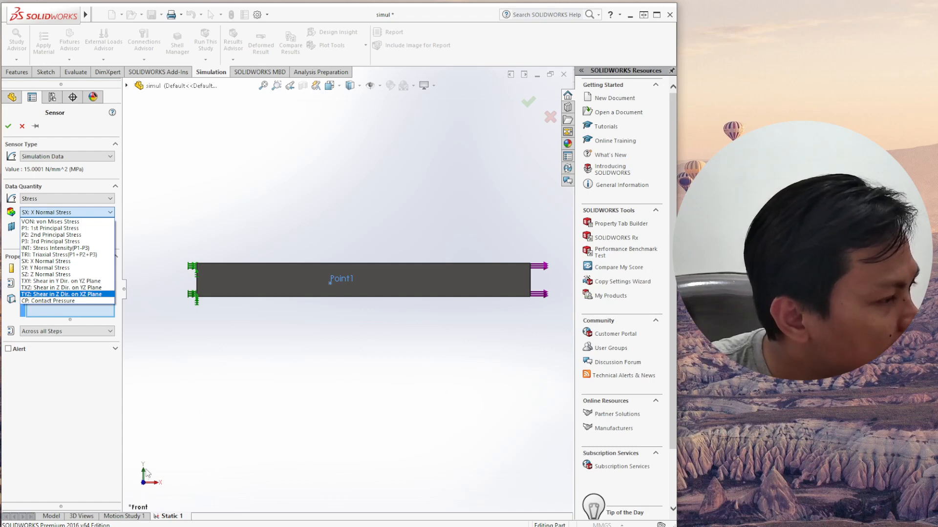
pyautogui.click(62, 288)
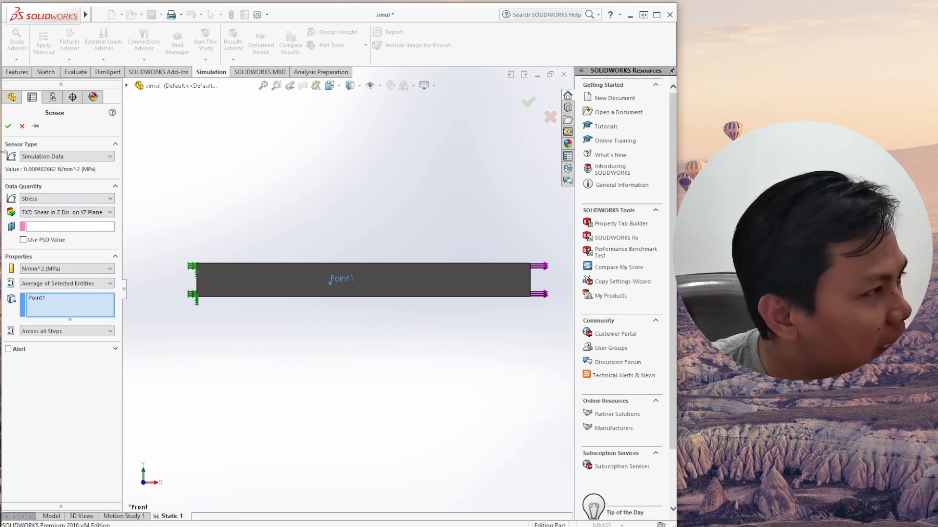
pyautogui.click(9, 127)
# Inspect the bar's von Mises stress plot around Point1 and the loaded end from several angles.
pyautogui.moveTo(425, 320); pyautogui.dragTo(368, 330, button='middle')
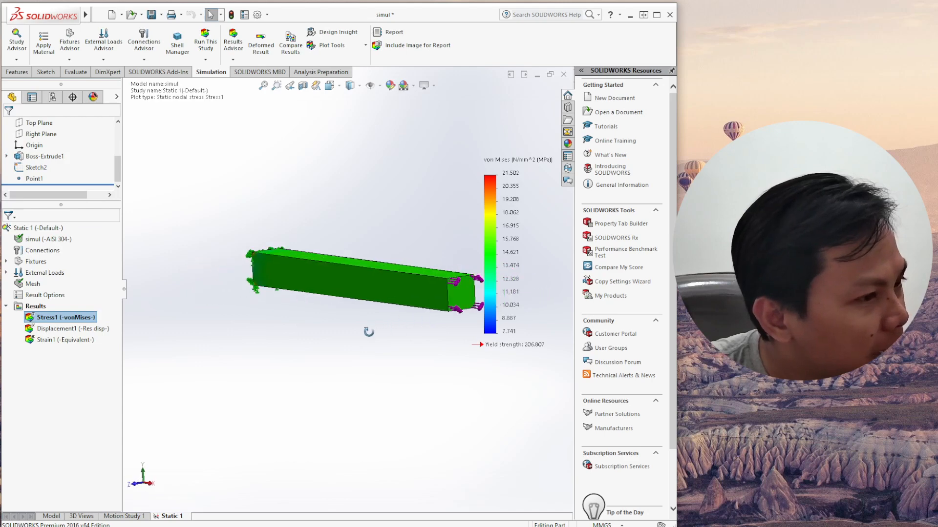
pyautogui.scroll(-4, 415, 310)
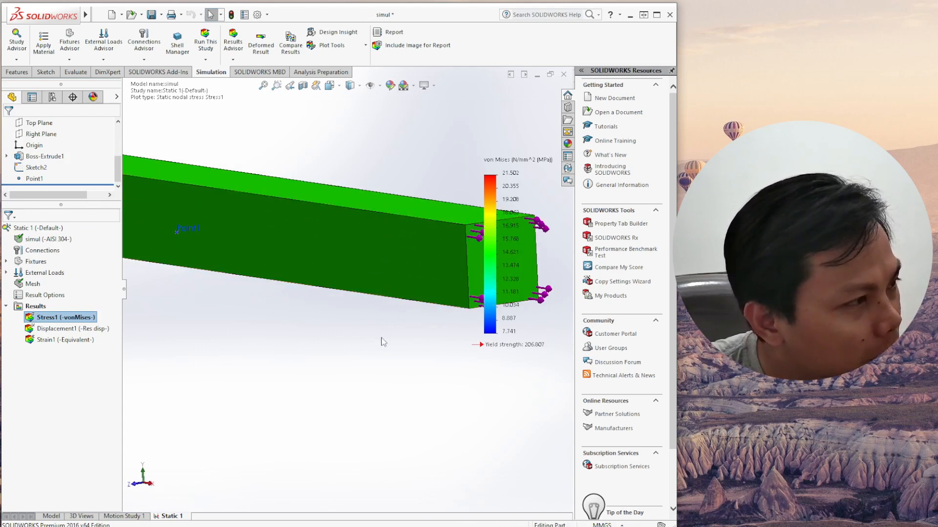
pyautogui.moveTo(368, 349); pyautogui.dragTo(390, 338, button='middle')
pyautogui.scroll(5, 309, 282)
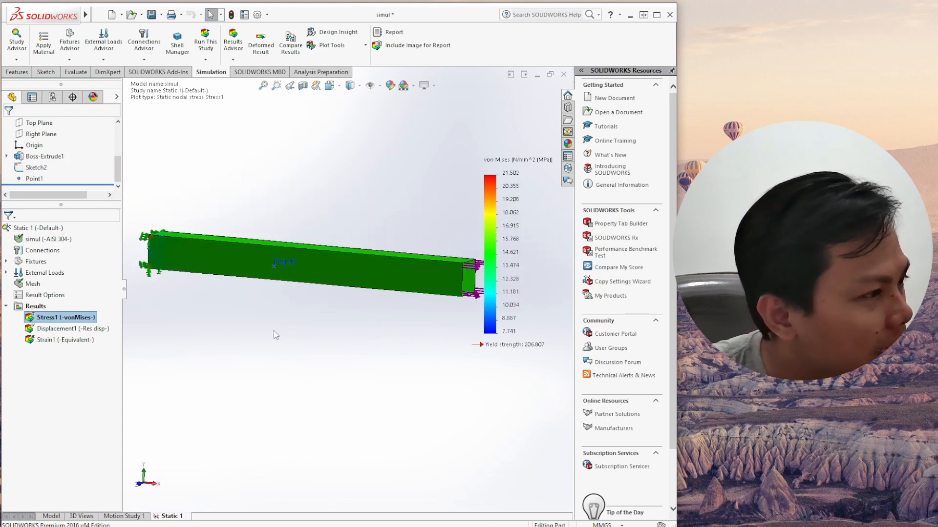
pyautogui.moveTo(283, 313); pyautogui.dragTo(276, 291, button='middle')
pyautogui.scroll(3, 117, 169)
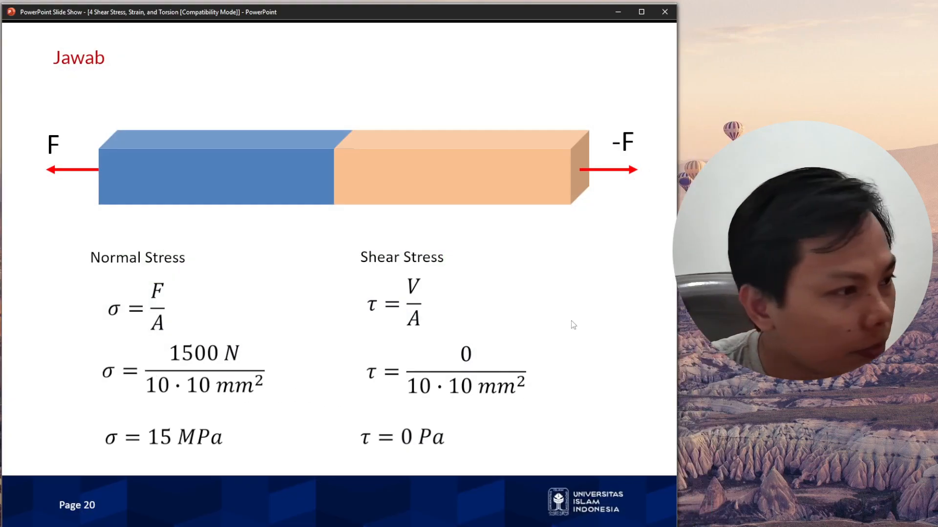
# Switch to the PowerPoint slide show, check the 45° section calculation, and return to SOLIDWORKS in the Front view.
pyautogui.click(380, 276)
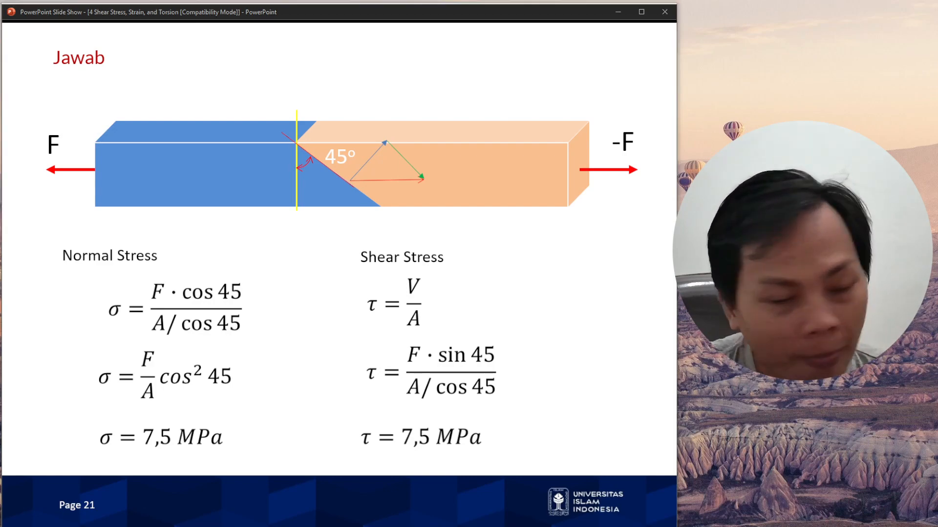
pyautogui.hotkey('alt', 'Tab')
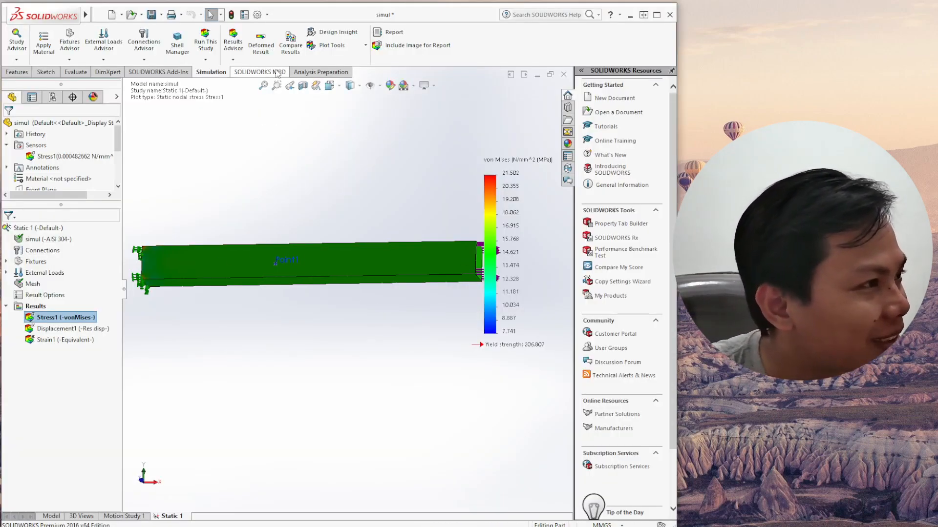
pyautogui.click(340, 87)
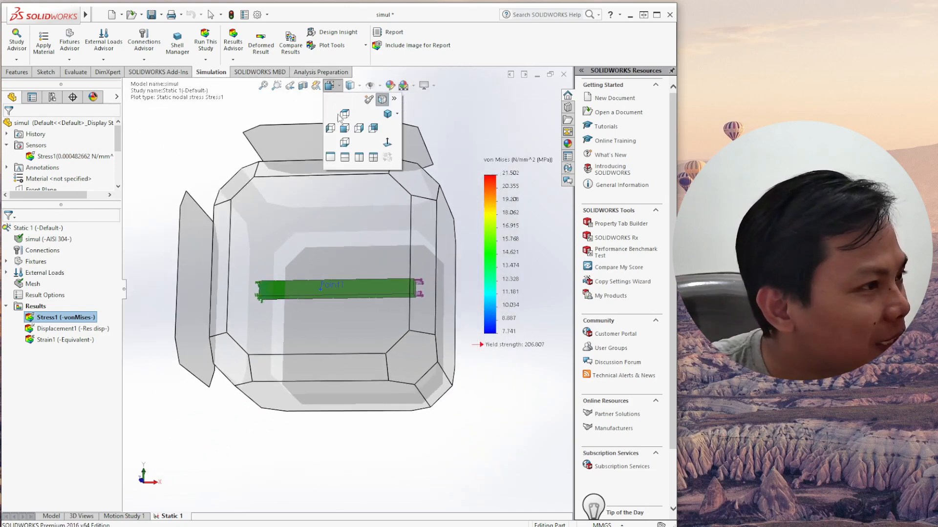
pyautogui.click(343, 124)
pyautogui.scroll(2, 317, 300)
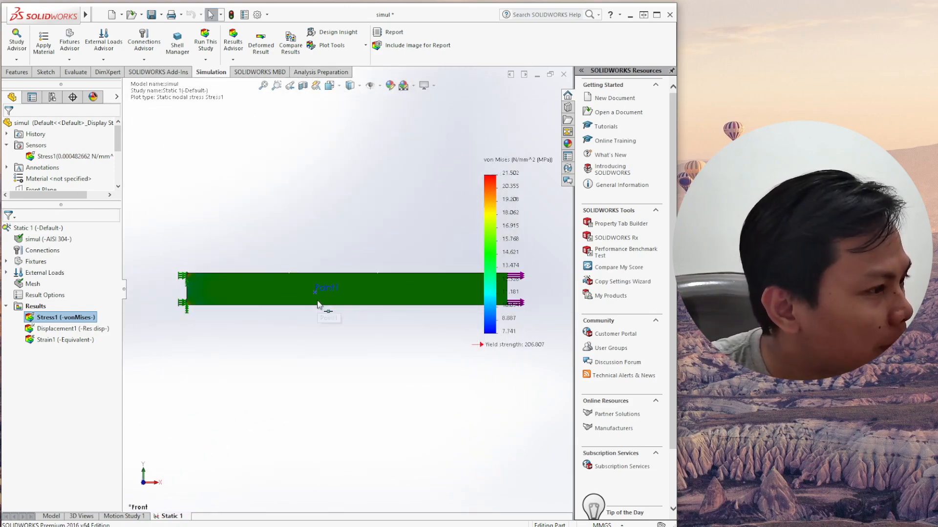
# Return to the part model and open the reference point's Sketch2 for editing, without drawing a line.
pyautogui.click(56, 517)
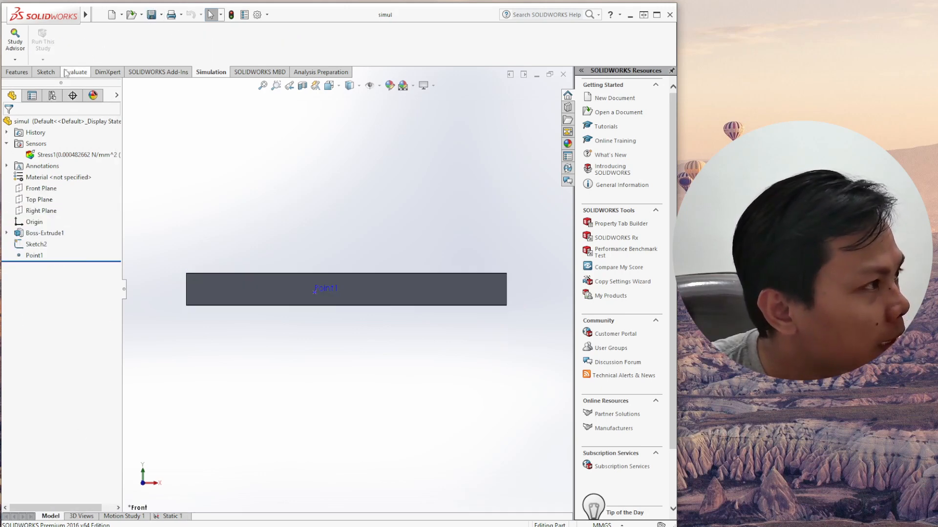
pyautogui.click(45, 74)
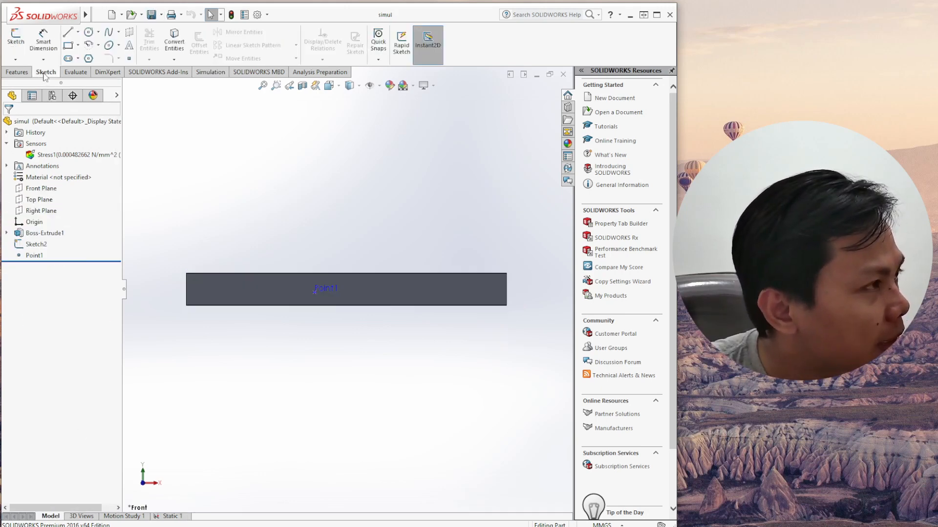
pyautogui.click(77, 32)
pyautogui.click(80, 55)
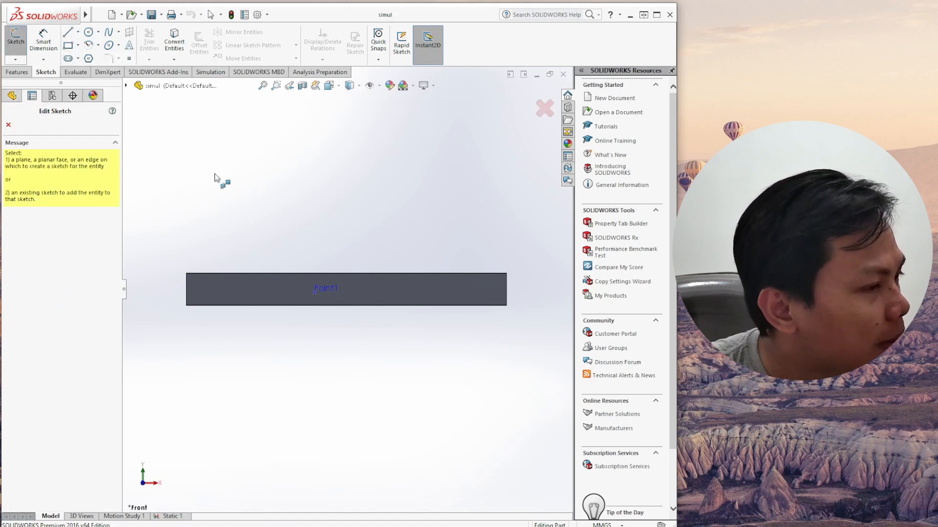
pyautogui.scroll(-3, 318, 292)
pyautogui.scroll(2, 319, 292)
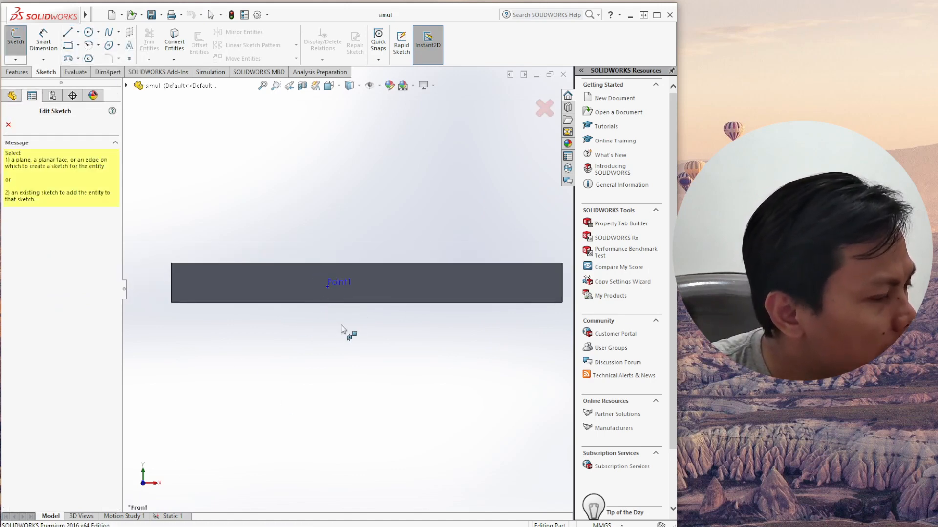
pyautogui.click(329, 286)
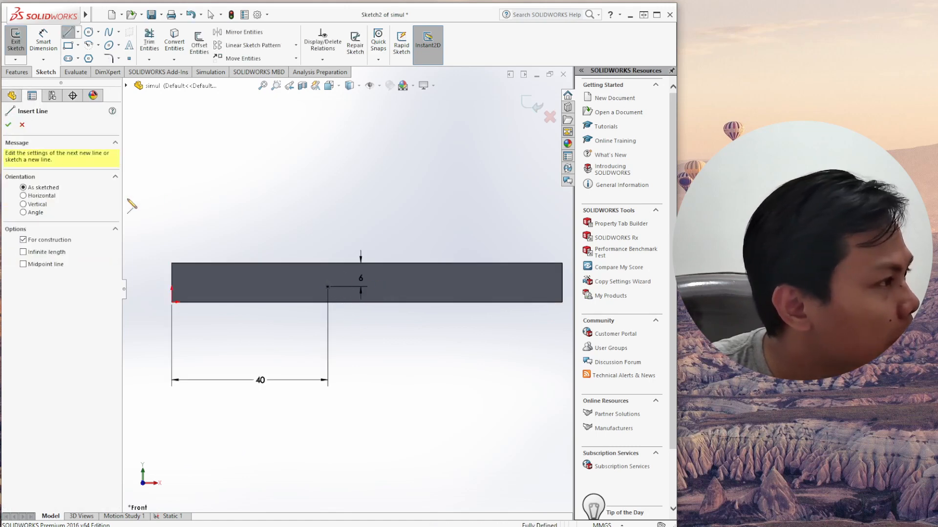
pyautogui.click(22, 125)
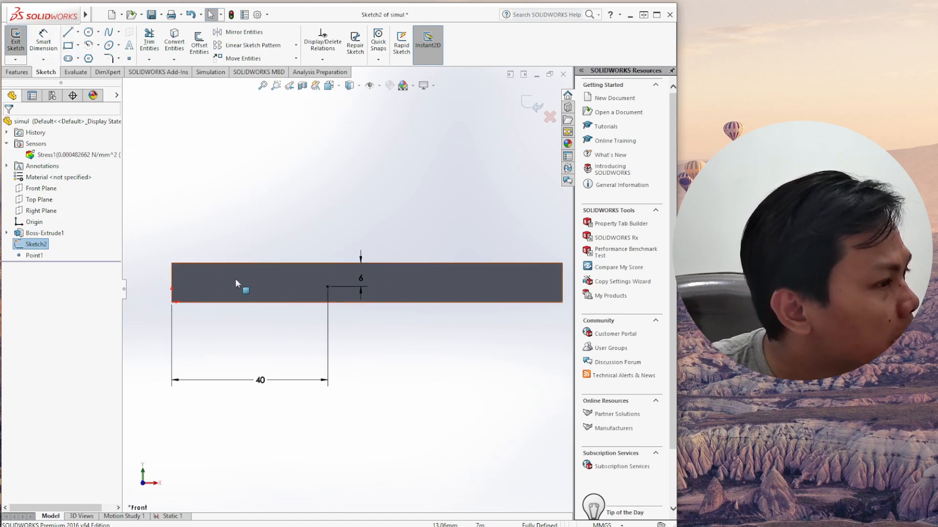
# Sketch a horizontal centerline about 33 mm long from the reference point toward the bar's loaded end.
pyautogui.click(272, 280)
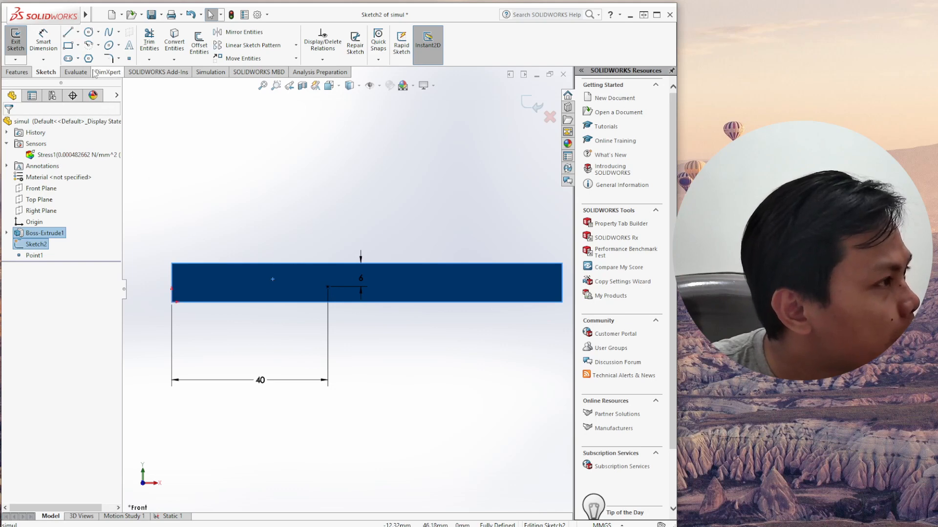
pyautogui.click(77, 32)
pyautogui.click(79, 62)
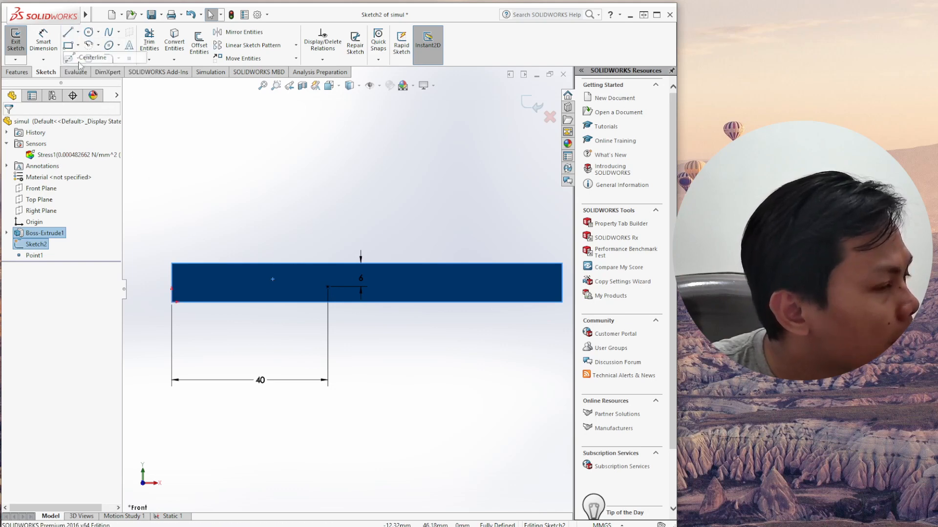
pyautogui.click(327, 286)
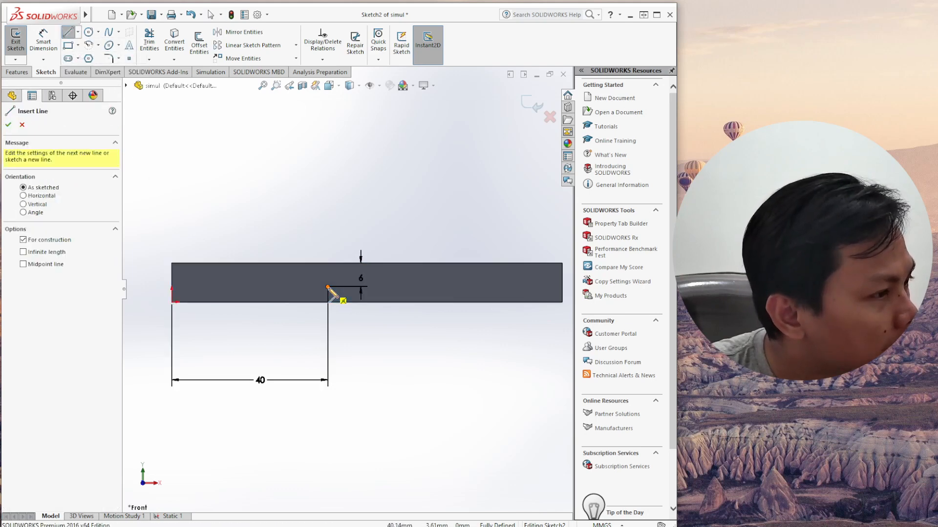
pyautogui.click(457, 287)
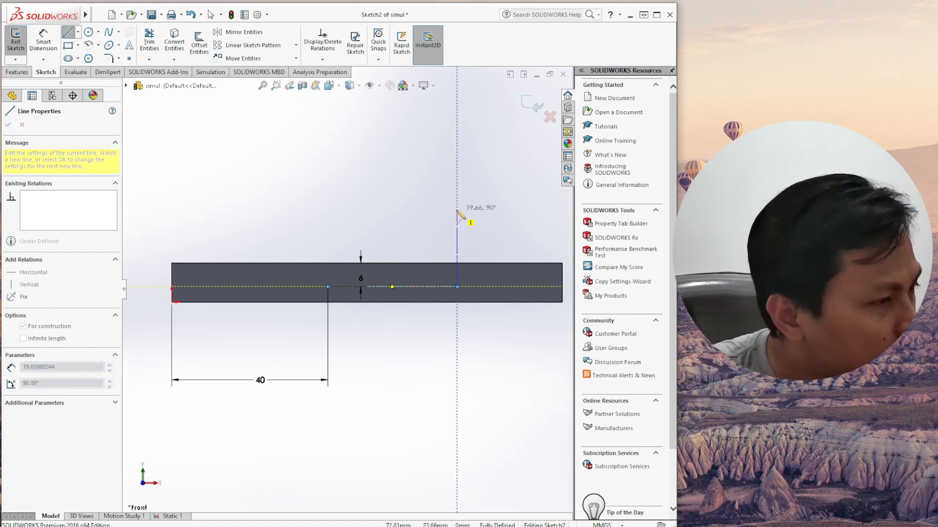
pyautogui.press('Escape')
# Sketch a second centerline about 36.5 mm long from the reference point, sloping about 37° downward toward the loaded end.
pyautogui.click(78, 32)
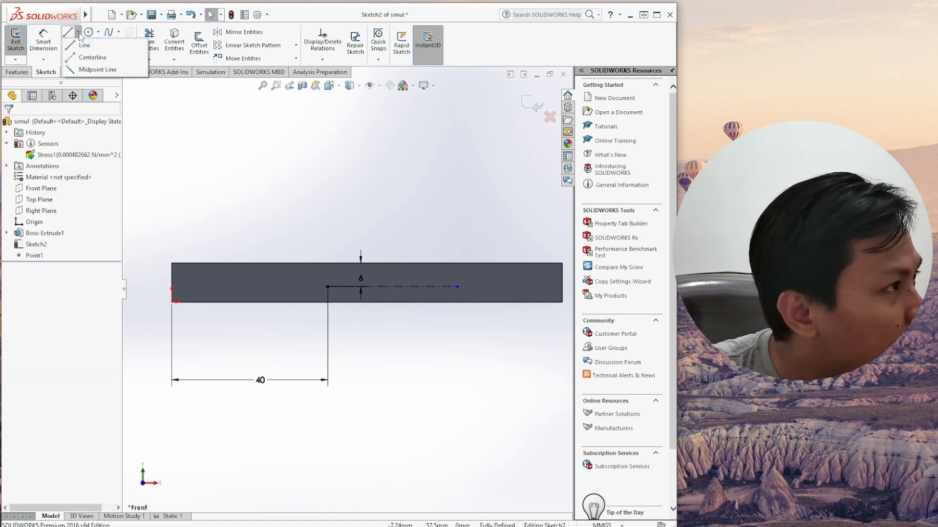
pyautogui.click(73, 60)
pyautogui.click(328, 287)
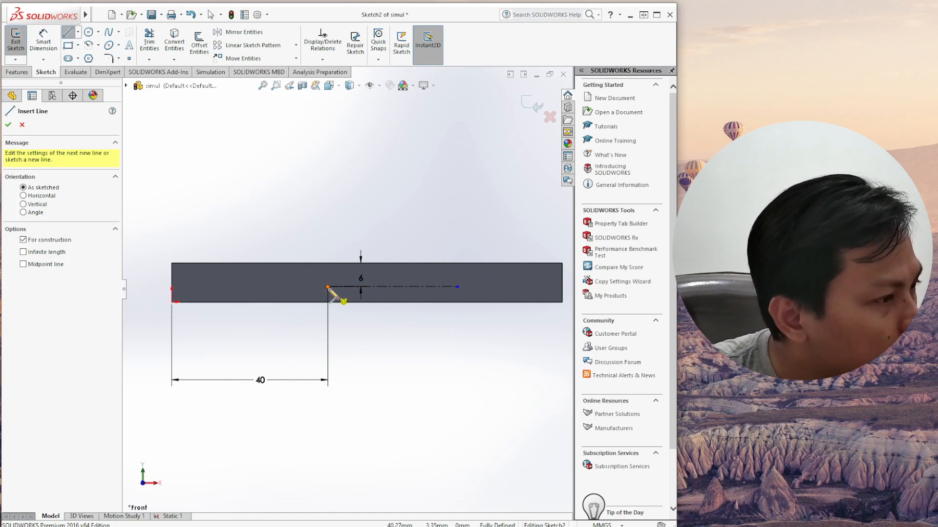
pyautogui.click(442, 372)
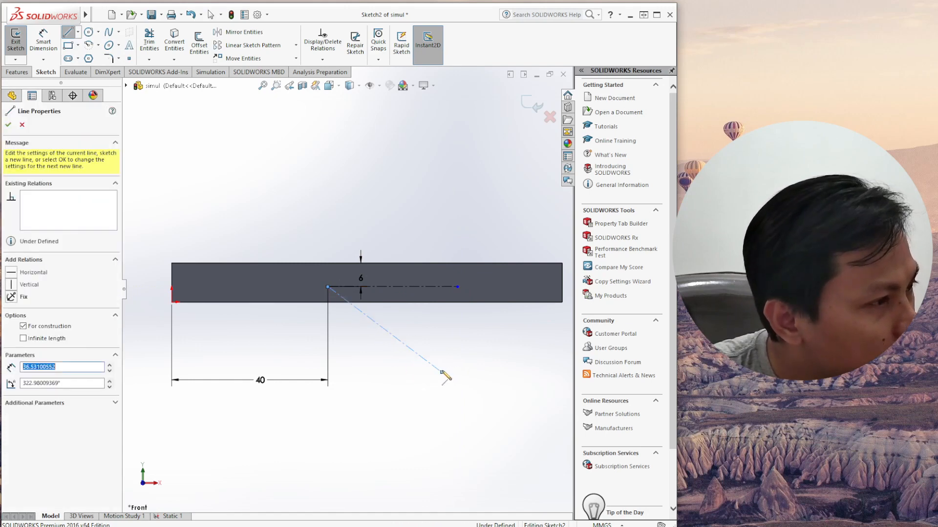
pyautogui.press('Escape')
# Dimension the angle between the two centerlines as 45° and exit the sketch.
pyautogui.click(44, 41)
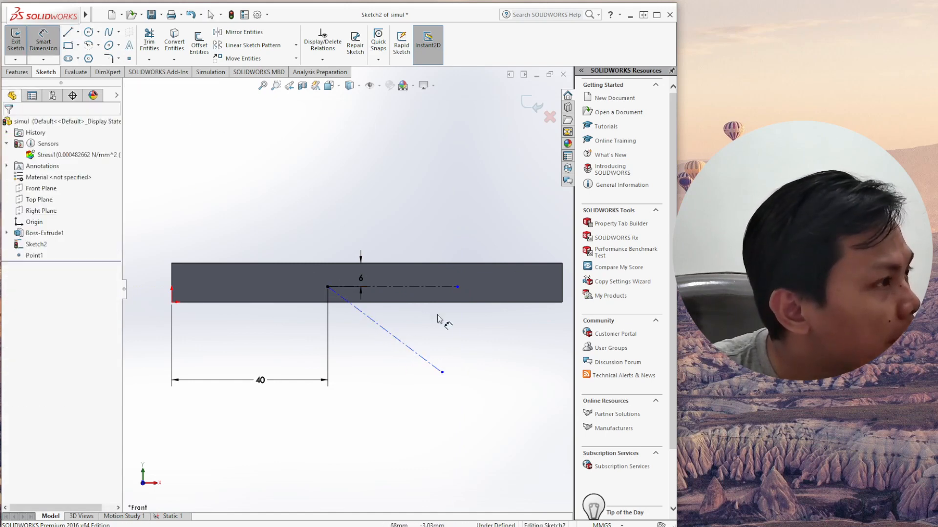
pyautogui.click(404, 287)
pyautogui.click(392, 335)
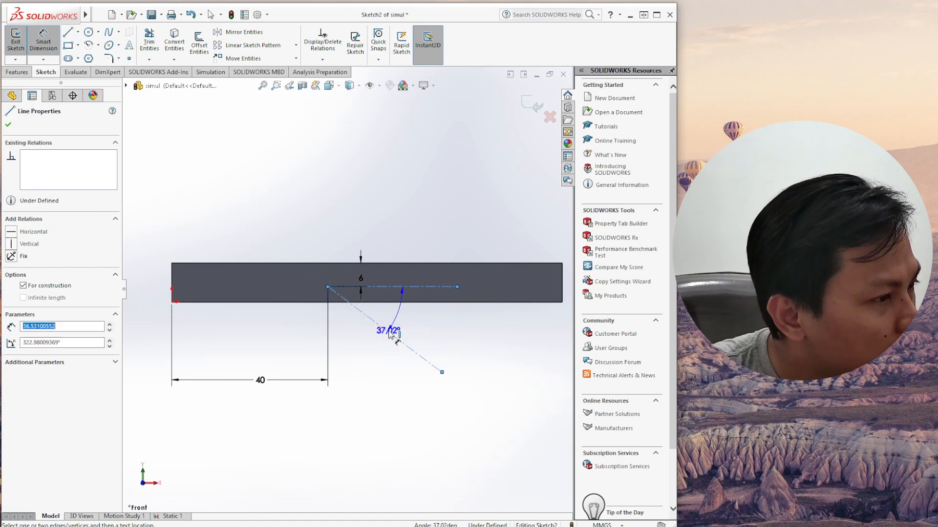
pyautogui.click(426, 318)
pyautogui.write('45')
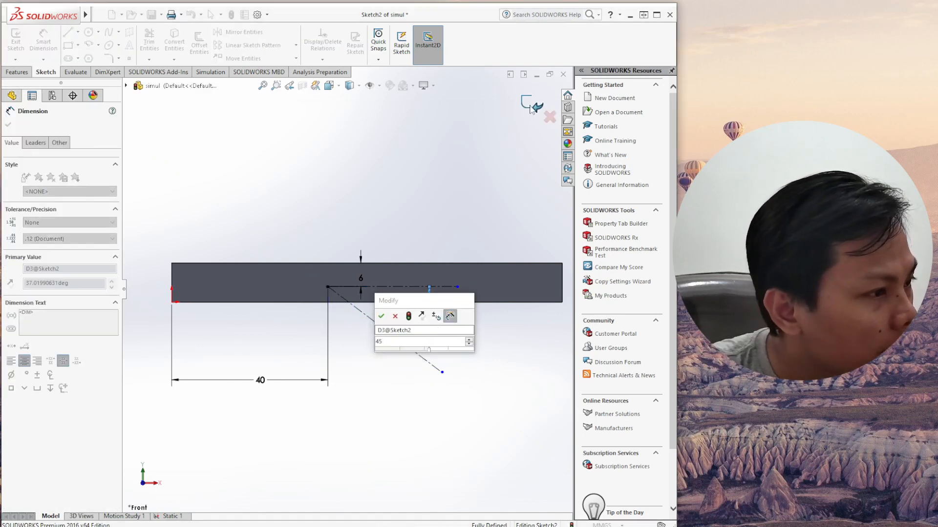
pyautogui.press('Return')
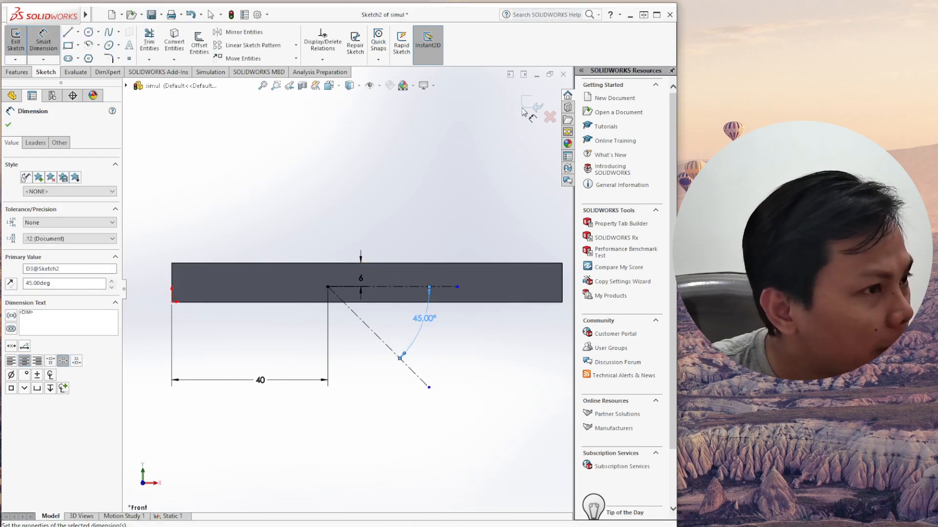
pyautogui.click(526, 105)
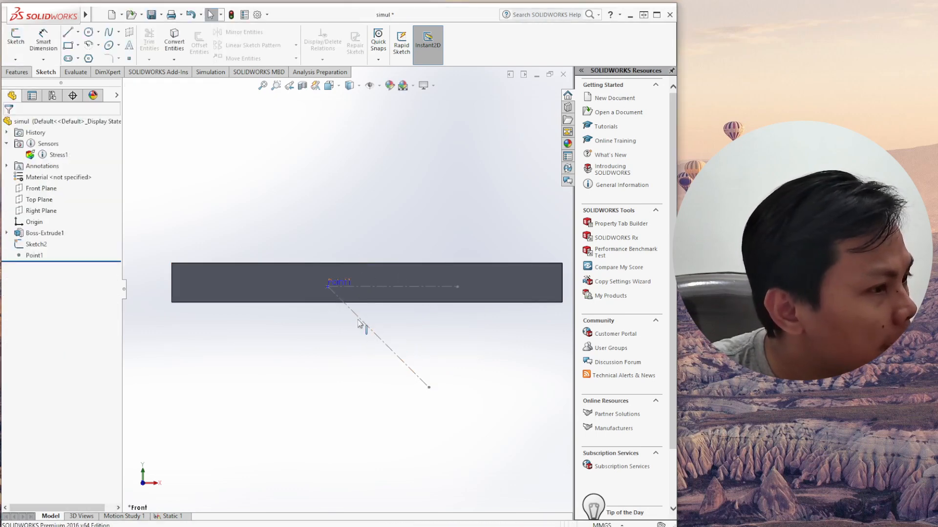
pyautogui.click(19, 72)
pyautogui.click(408, 59)
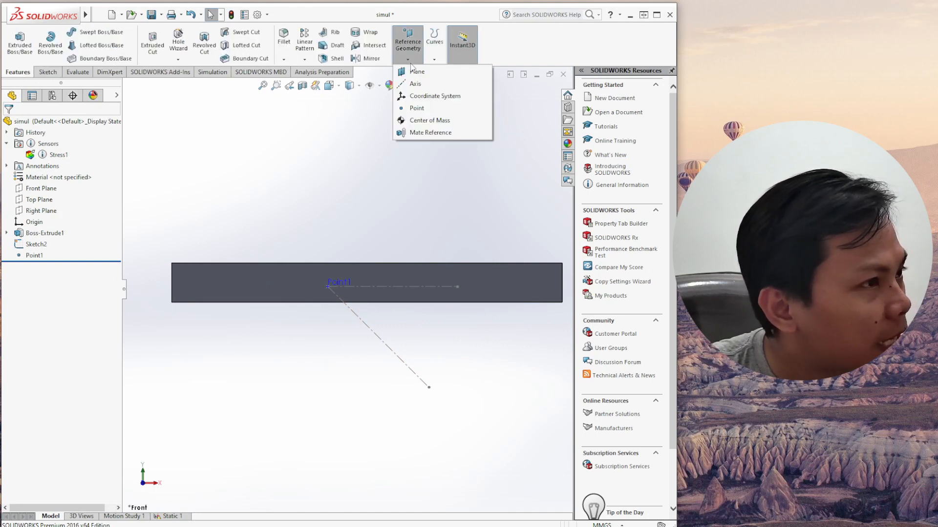
pyautogui.click(415, 83)
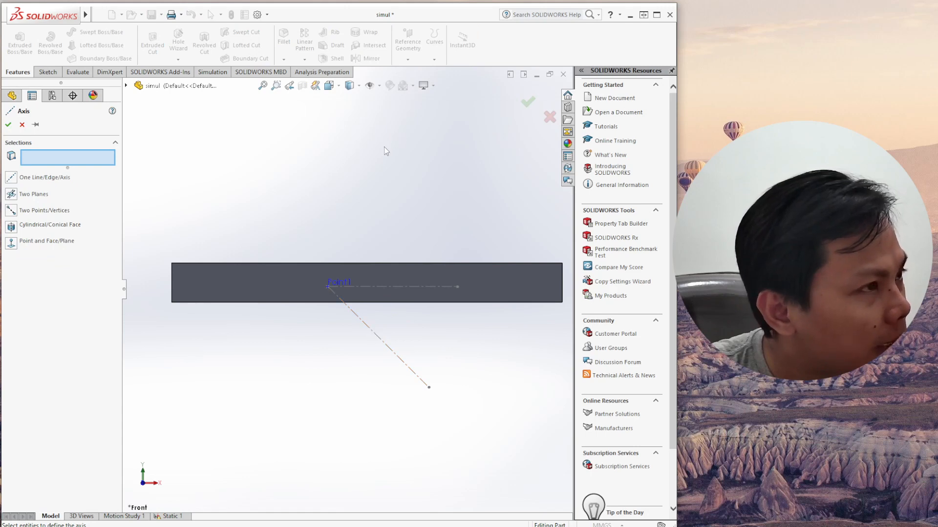
pyautogui.click(550, 117)
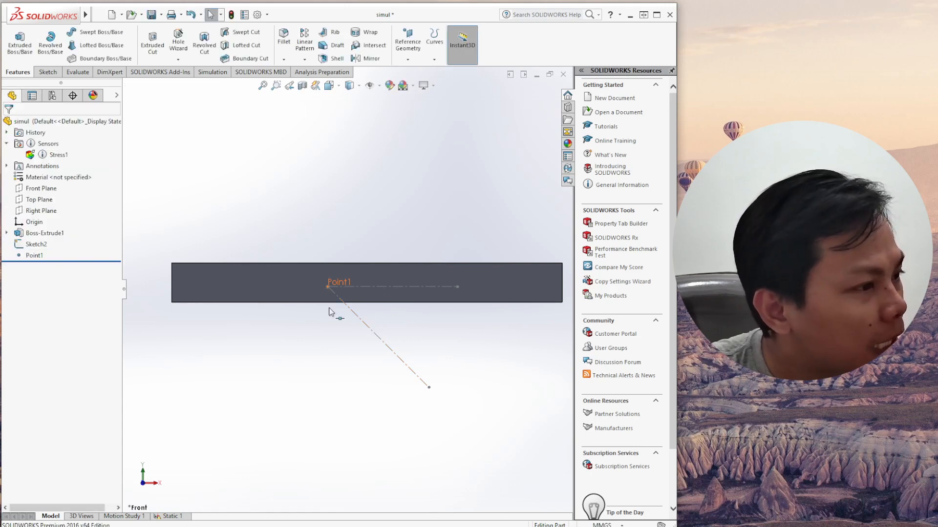
# Create a reference axis along the 45° sloping centerline from the reference point and save the part.
pyautogui.click(348, 283)
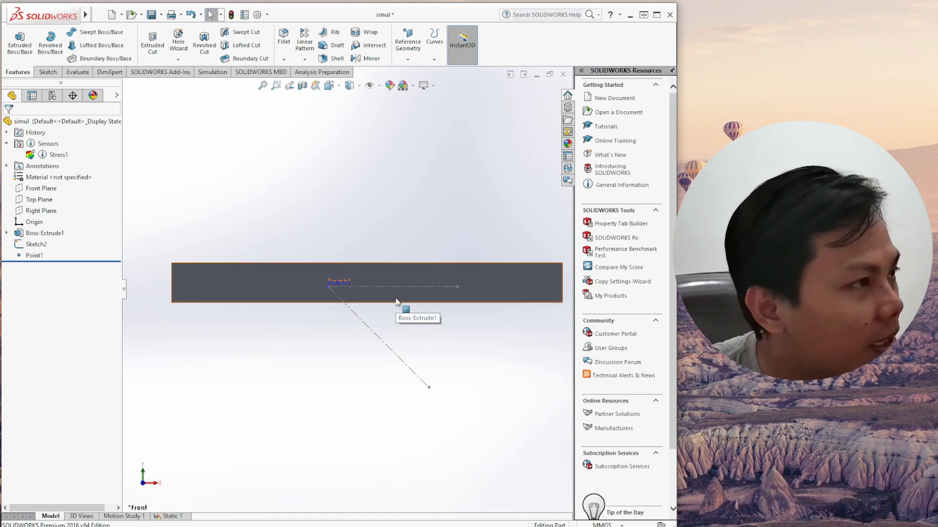
pyautogui.click(413, 63)
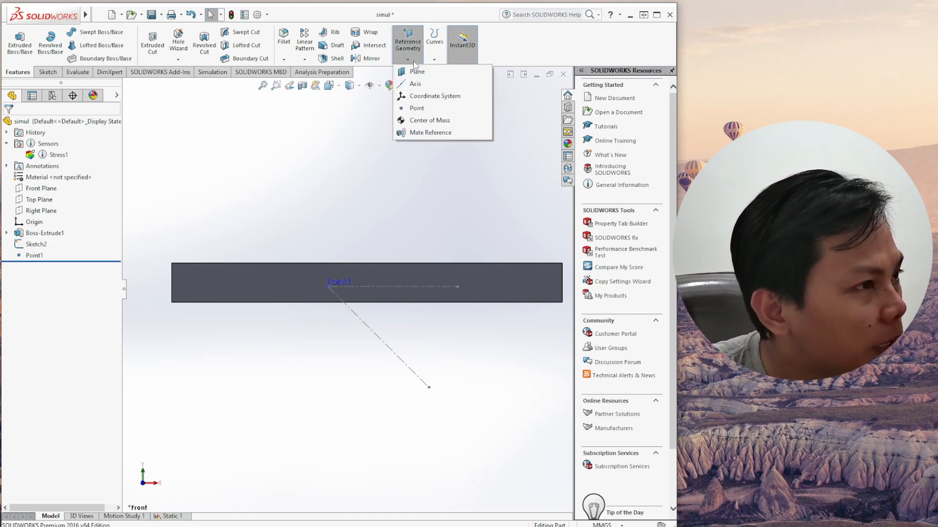
pyautogui.click(419, 85)
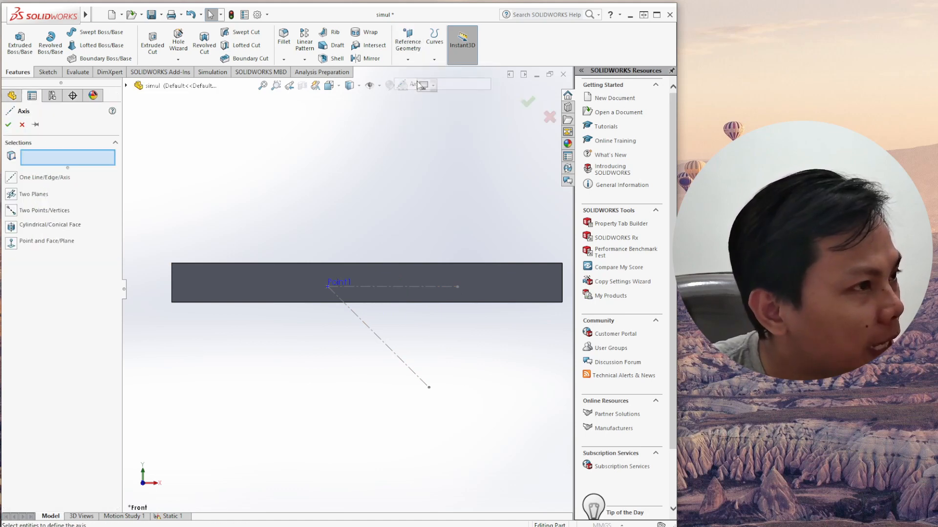
pyautogui.click(367, 329)
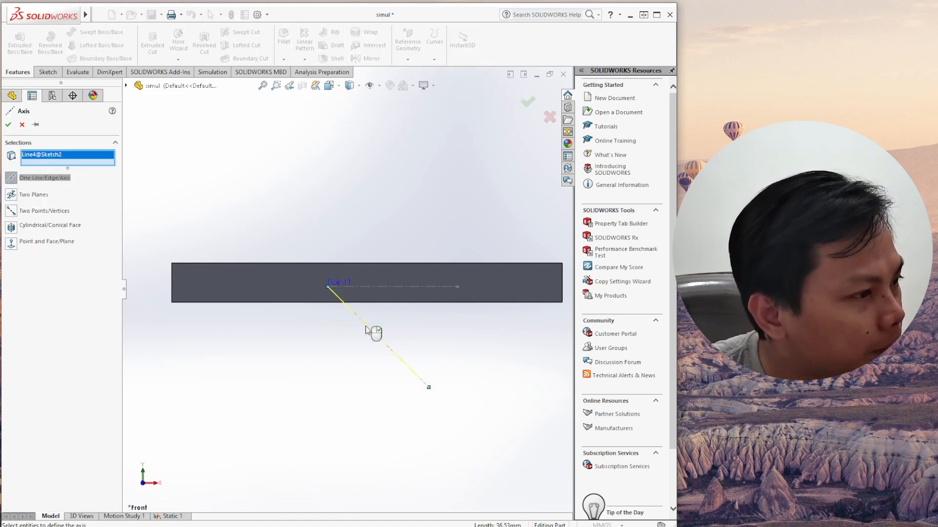
pyautogui.click(9, 125)
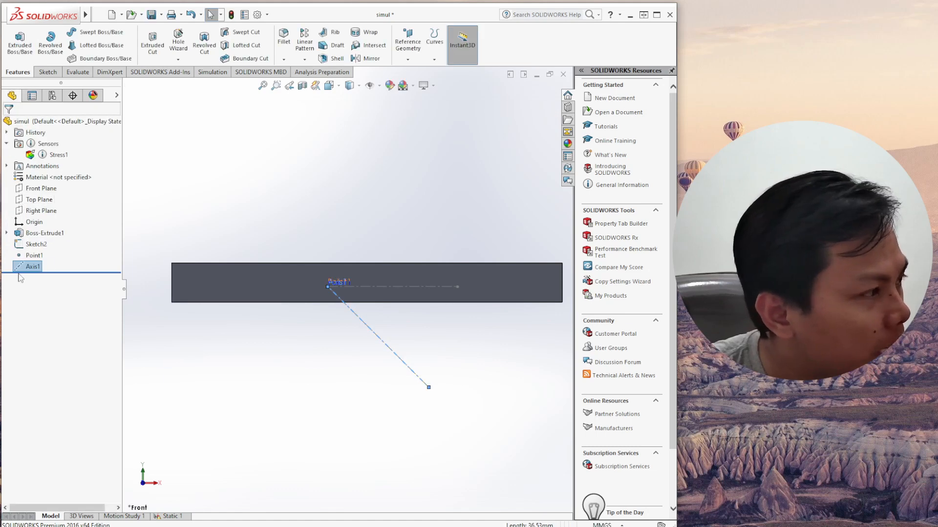
pyautogui.click(151, 14)
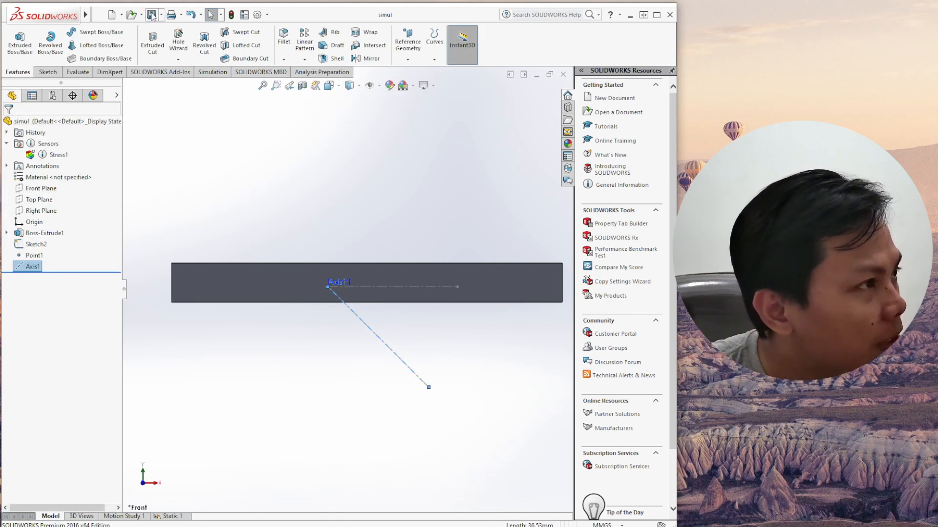
# In the Static 1 study, edit the Stress1 sensor and set its stress component to SX: X Normal Stress.
pyautogui.click(171, 516)
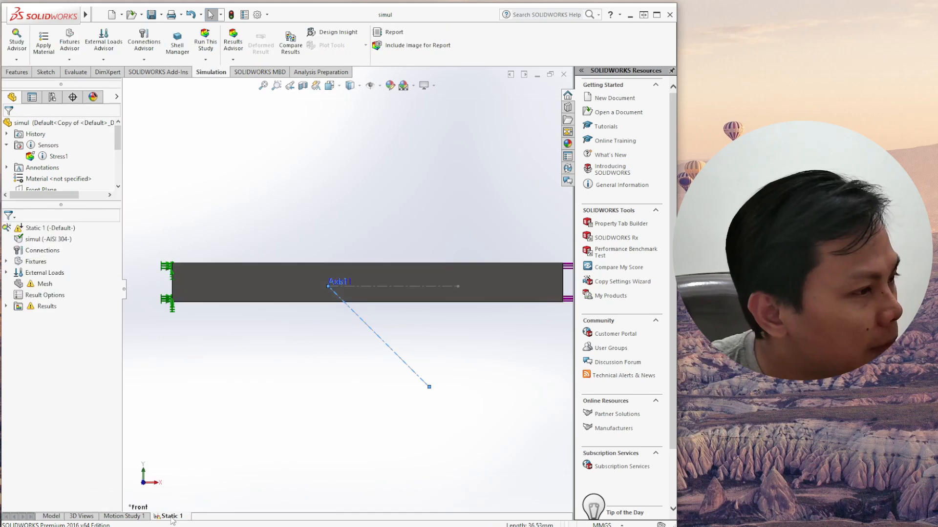
pyautogui.click(49, 156)
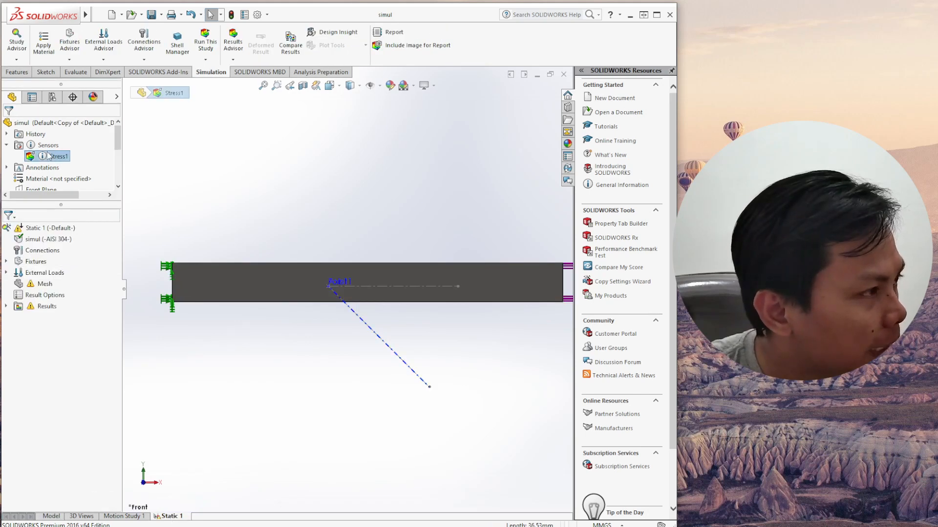
pyautogui.rightClick(49, 157)
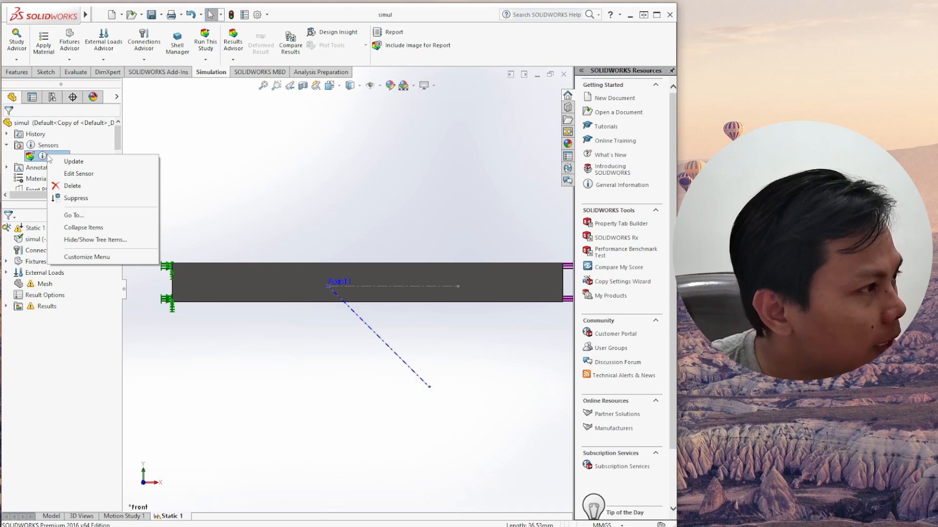
pyautogui.click(78, 173)
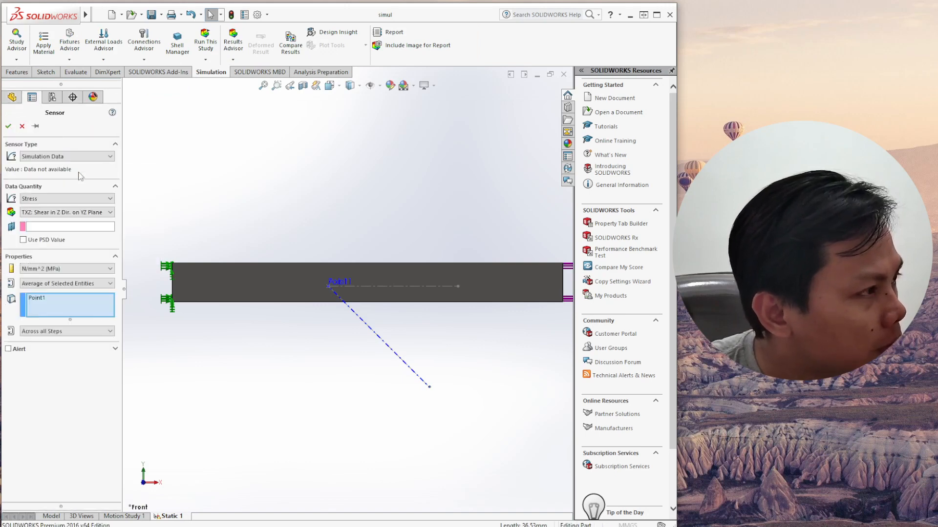
pyautogui.click(54, 214)
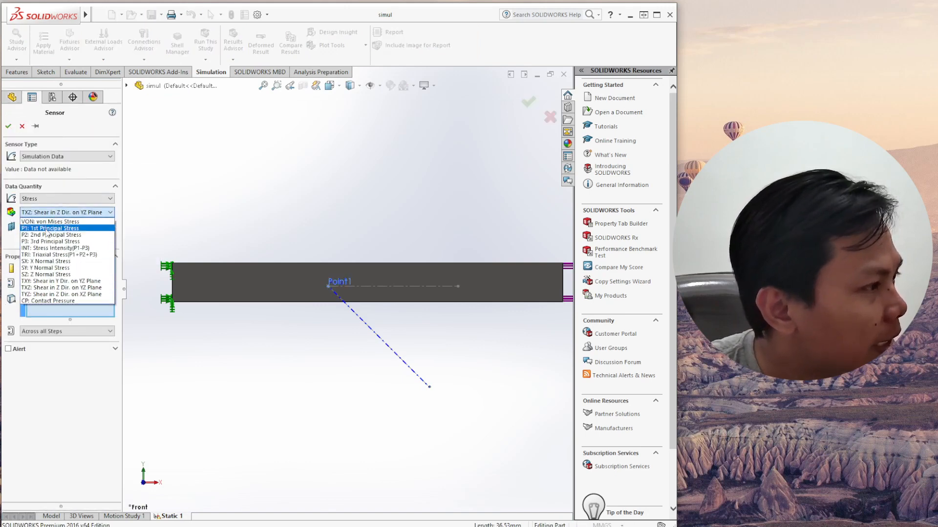
pyautogui.click(45, 261)
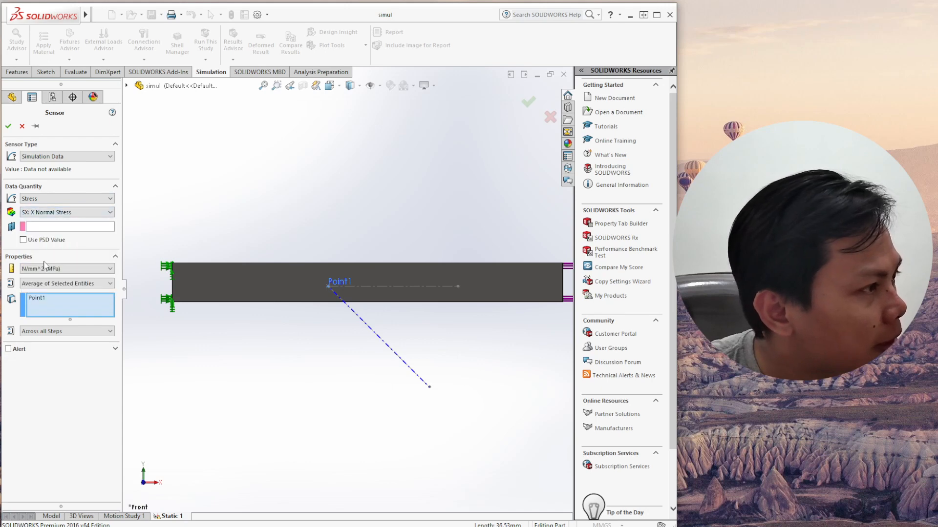